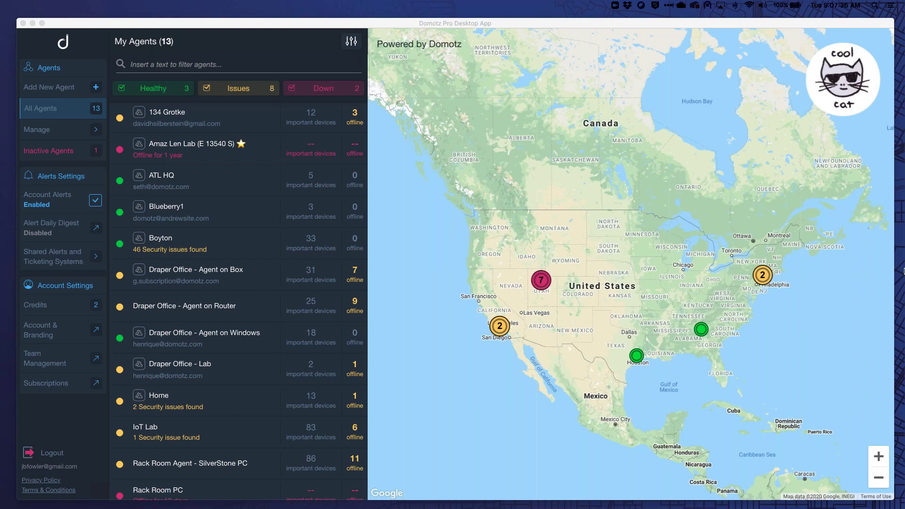
Zoom the agent map from the Utah cluster into the Draper cluster, then open the IoT Lab agent.
{"action": "left_click", "coordinate": [541, 282]}
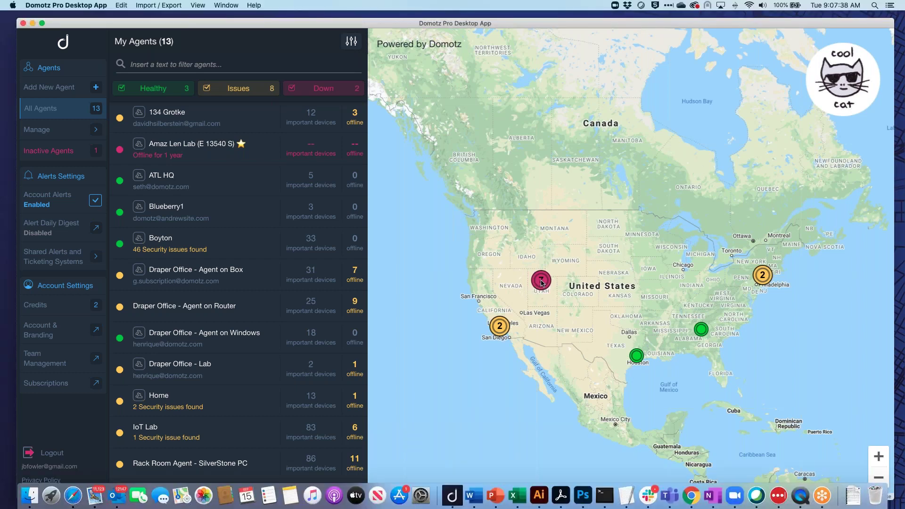
{"action": "left_click", "coordinate": [542, 282]}
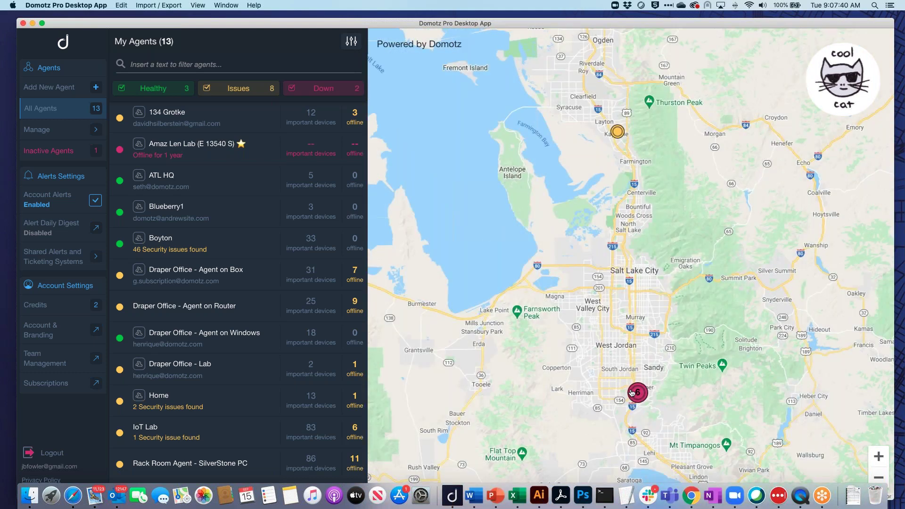
{"action": "left_click", "coordinate": [632, 393]}
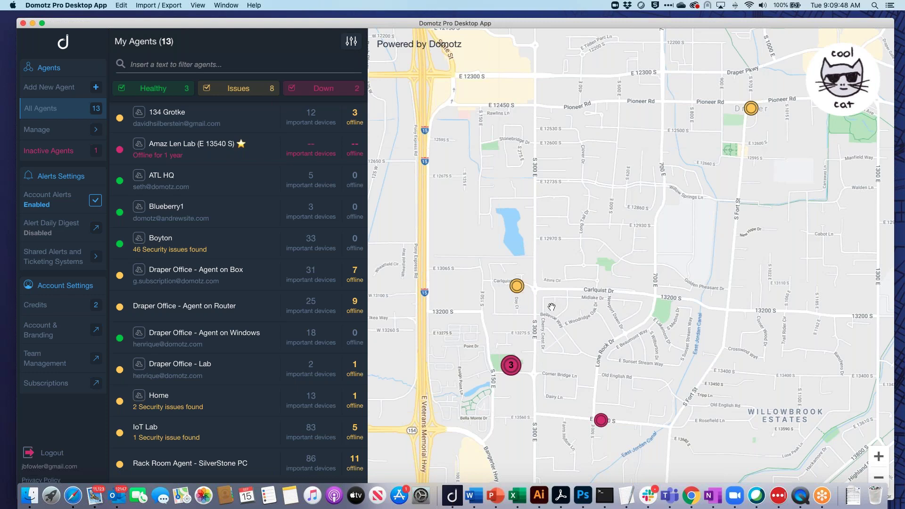
{"action": "left_click", "coordinate": [182, 427]}
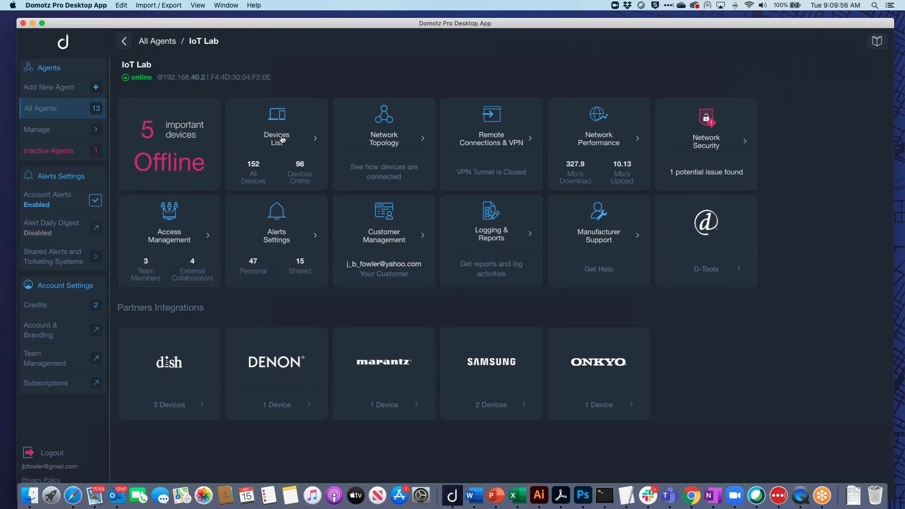
Open the IoT Lab devices list and scroll down to the Living Room devices.
{"action": "left_click", "coordinate": [282, 139]}
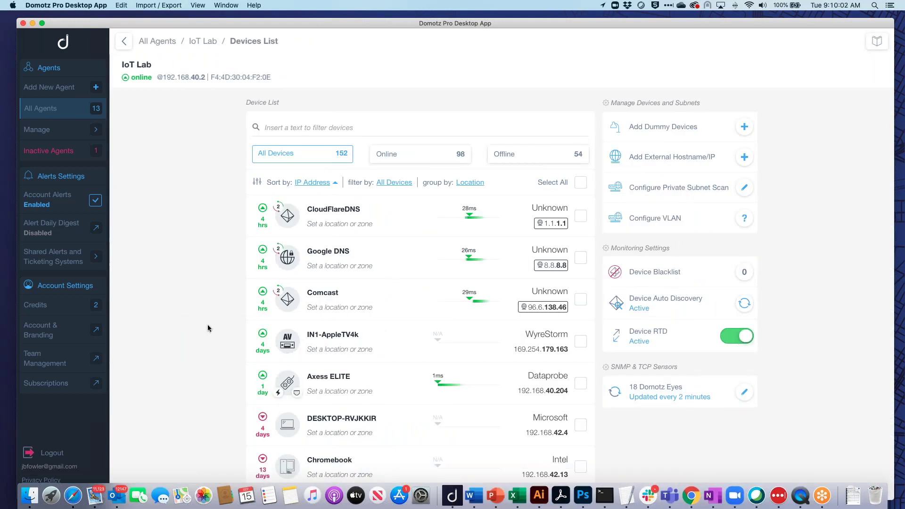
{"action": "scroll", "coordinate": [197, 326], "scroll_direction": "down", "scroll_amount": 10}
{"action": "scroll", "coordinate": [197, 326], "scroll_direction": "down", "scroll_amount": 1}
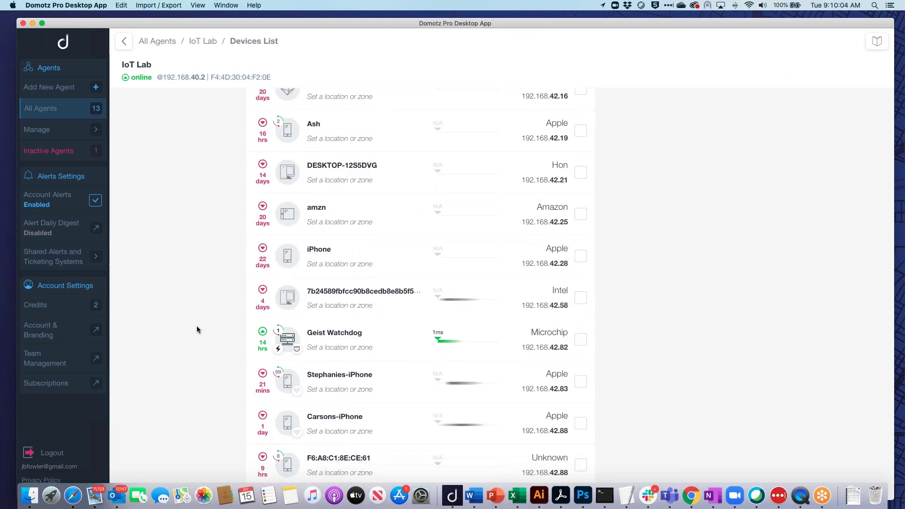
{"action": "scroll", "coordinate": [196, 326], "scroll_direction": "down", "scroll_amount": 10}
{"action": "scroll", "coordinate": [197, 328], "scroll_direction": "down", "scroll_amount": 10}
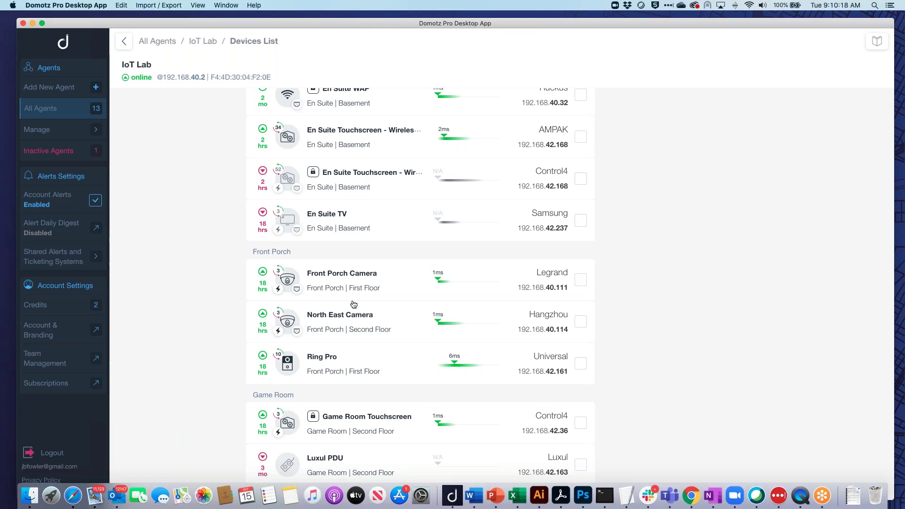
{"action": "scroll", "coordinate": [353, 304], "scroll_direction": "down", "scroll_amount": 15}
{"action": "scroll", "coordinate": [419, 292], "scroll_direction": "up", "scroll_amount": 20}
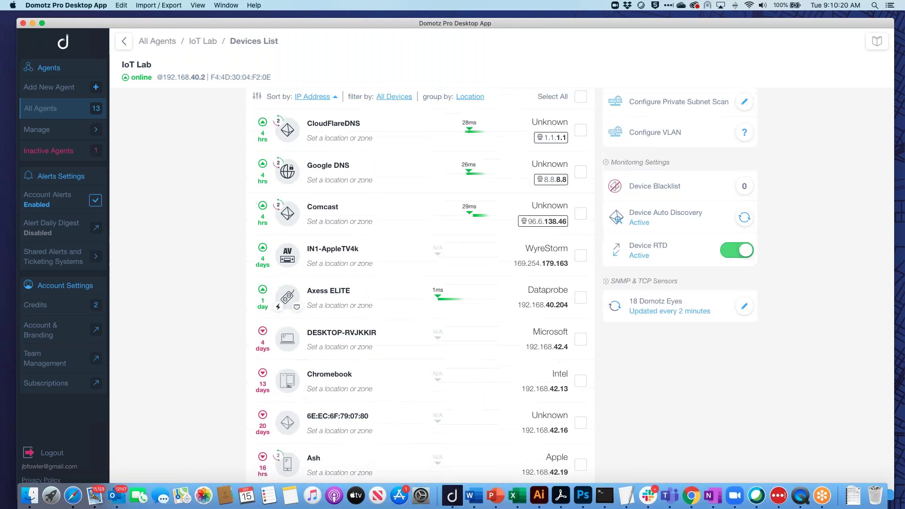
{"action": "scroll", "coordinate": [419, 293], "scroll_direction": "down", "scroll_amount": 2}
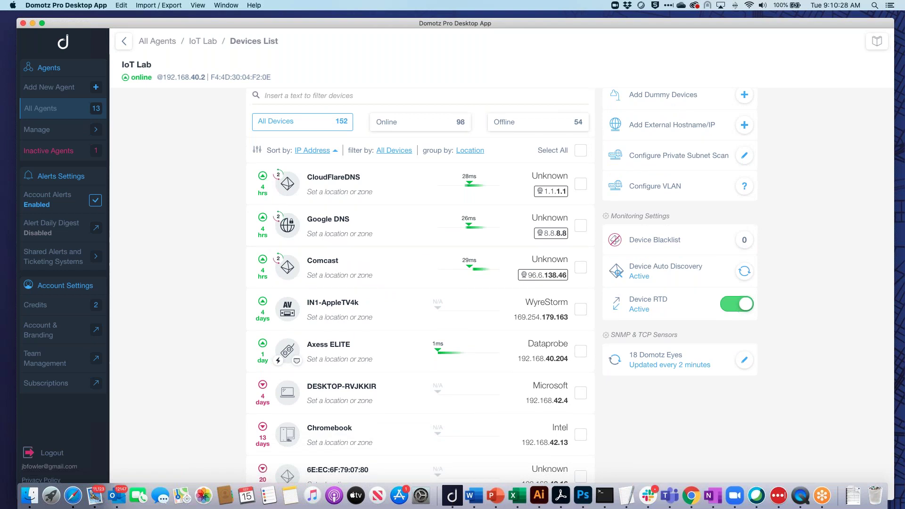
{"action": "scroll", "coordinate": [190, 370], "scroll_direction": "down", "scroll_amount": 20}
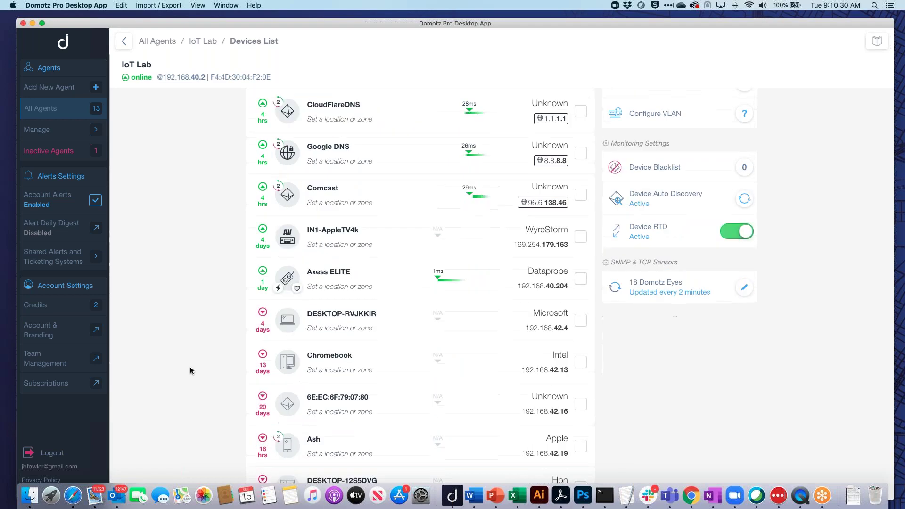
{"action": "scroll", "coordinate": [190, 370], "scroll_direction": "down", "scroll_amount": 20}
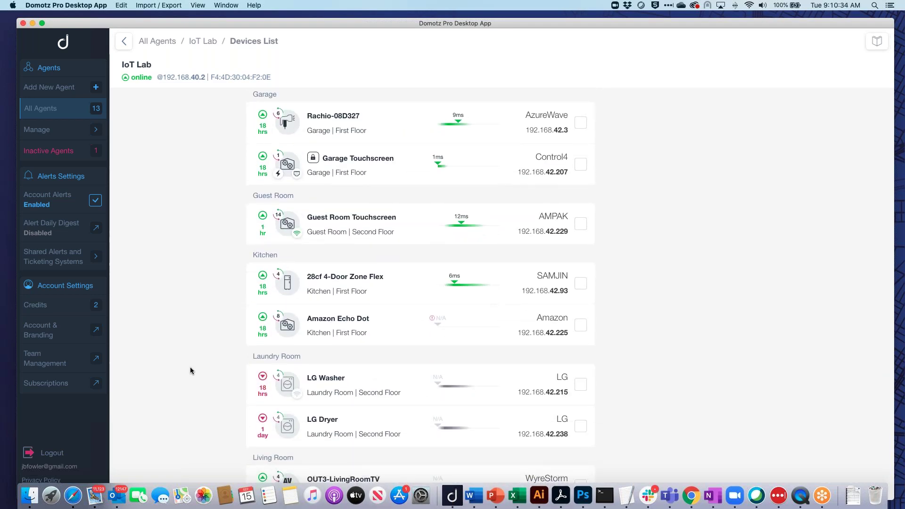
{"action": "scroll", "coordinate": [190, 370], "scroll_direction": "down", "scroll_amount": 12}
{"action": "scroll", "coordinate": [420, 288], "scroll_direction": "up", "scroll_amount": 2}
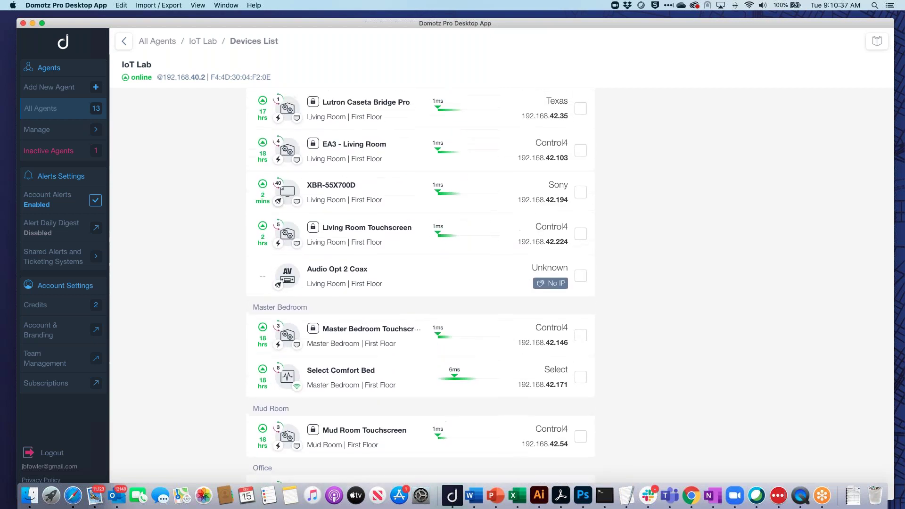
Open the XBR-55X700D TV's device details and scroll through its properties.
{"action": "left_click", "coordinate": [367, 191]}
{"action": "scroll", "coordinate": [468, 383], "scroll_direction": "down", "scroll_amount": 5}
{"action": "scroll", "coordinate": [467, 385], "scroll_direction": "down", "scroll_amount": 5}
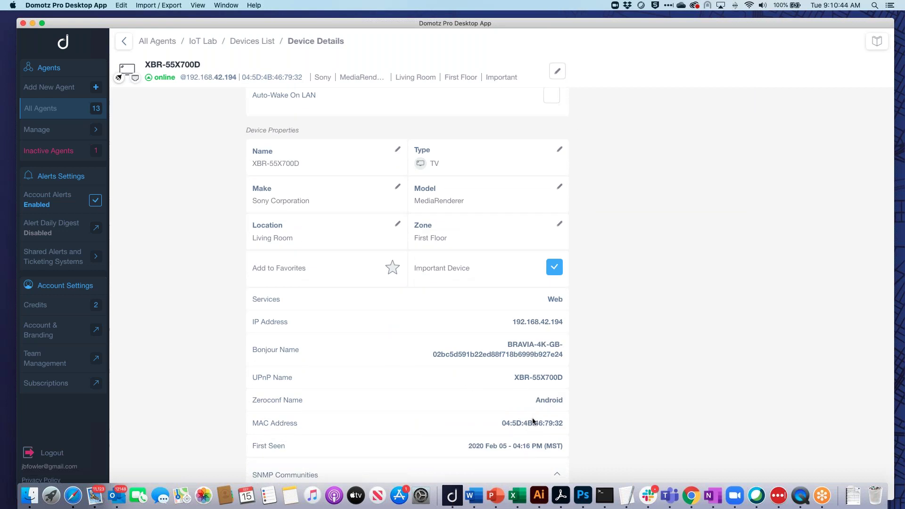
{"action": "left_click_drag", "start_coordinate": [562, 422], "coordinate": [483, 417]}
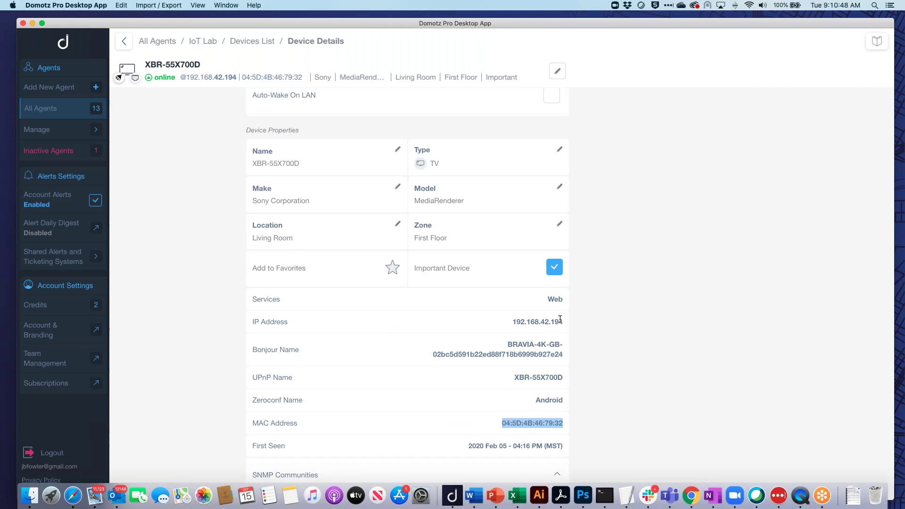
{"action": "left_click_drag", "start_coordinate": [561, 321], "coordinate": [511, 321]}
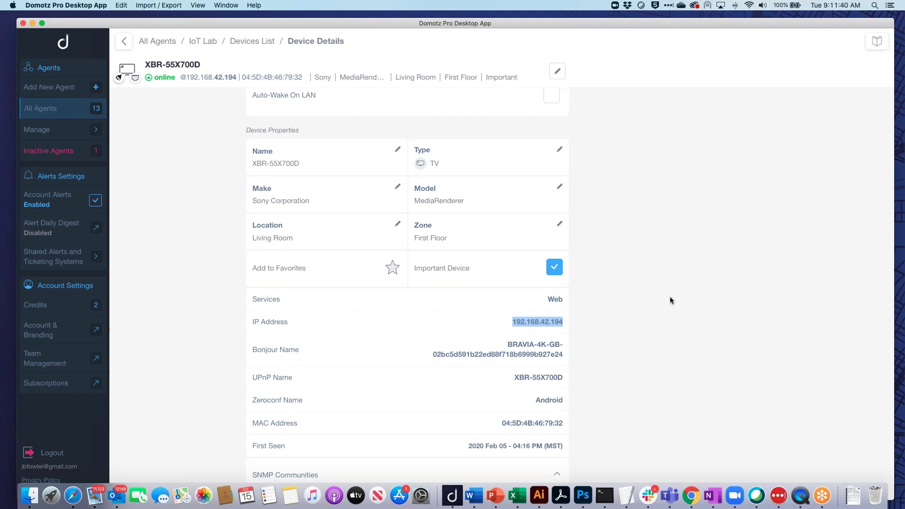
{"action": "scroll", "coordinate": [669, 299], "scroll_direction": "up", "scroll_amount": 10}
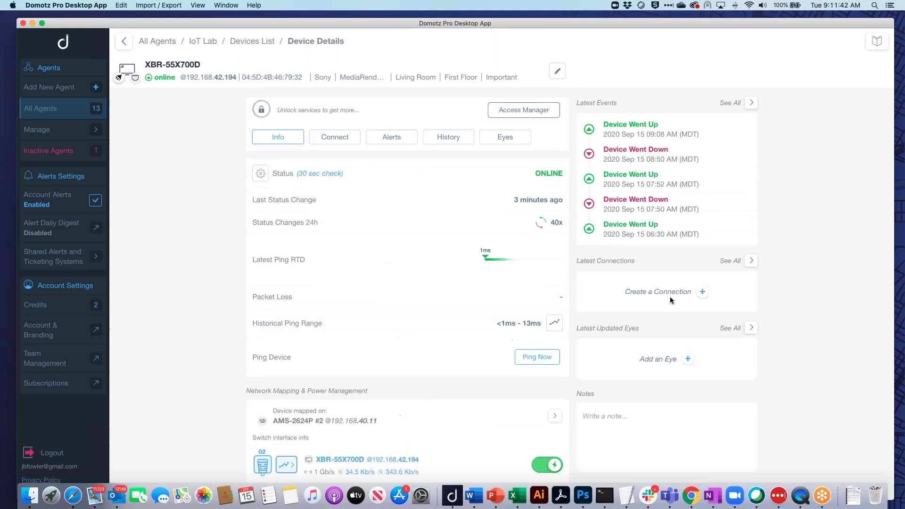
Filter the IoT Lab devices list for 'ams' and open the AMS-2624P #2 switch.
{"action": "left_click", "coordinate": [253, 41]}
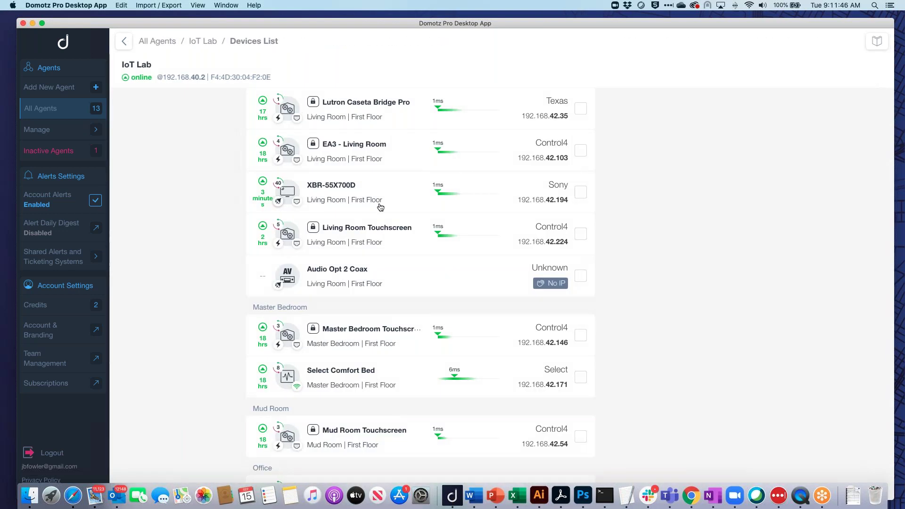
{"action": "scroll", "coordinate": [379, 207], "scroll_direction": "down", "scroll_amount": 15}
{"action": "scroll", "coordinate": [296, 119], "scroll_direction": "up", "scroll_amount": 15}
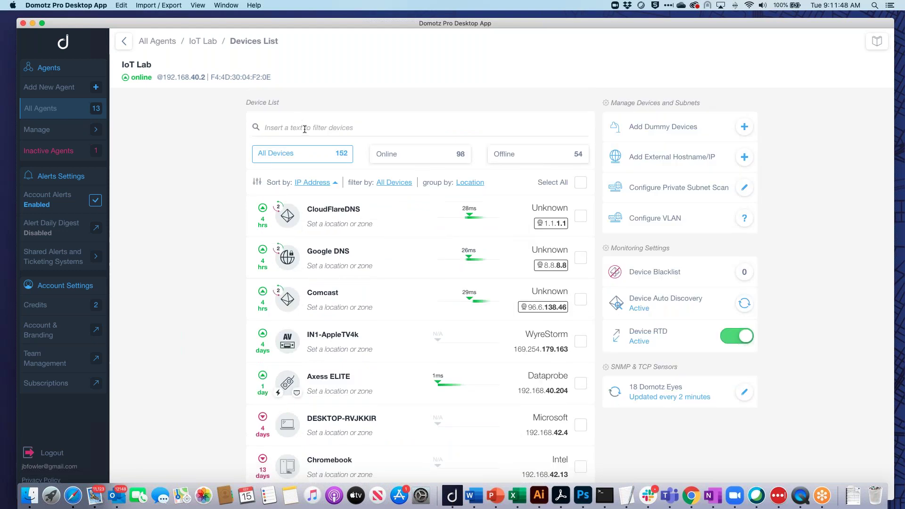
{"action": "left_click", "coordinate": [304, 129]}
{"action": "type", "text": "ams"}
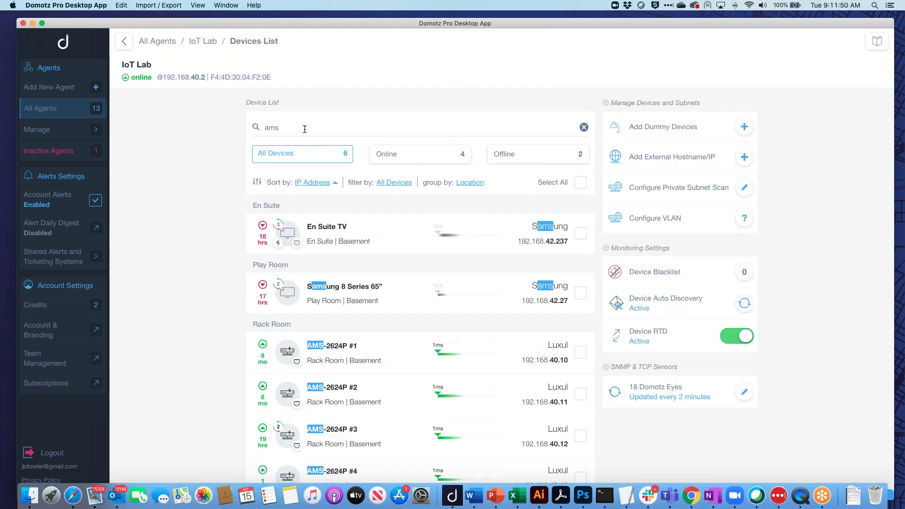
{"action": "scroll", "coordinate": [304, 129], "scroll_direction": "down", "scroll_amount": 1}
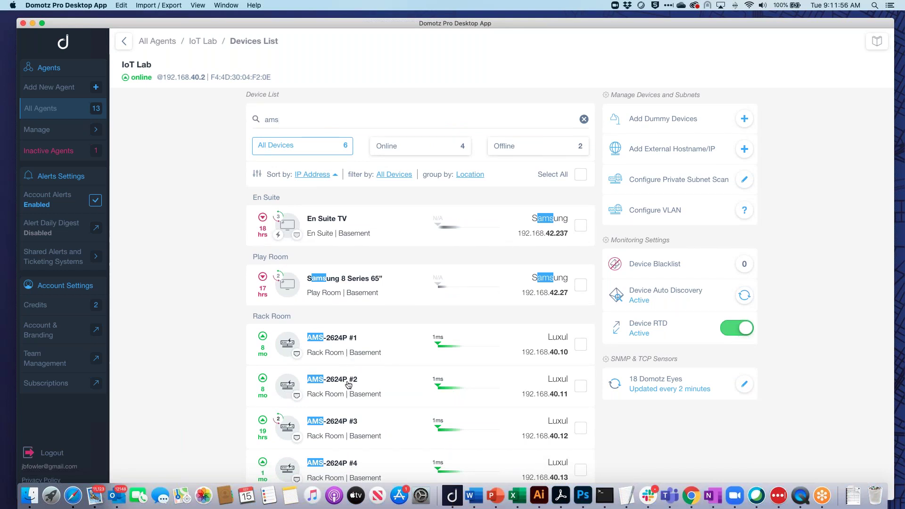
{"action": "left_click", "coordinate": [348, 384]}
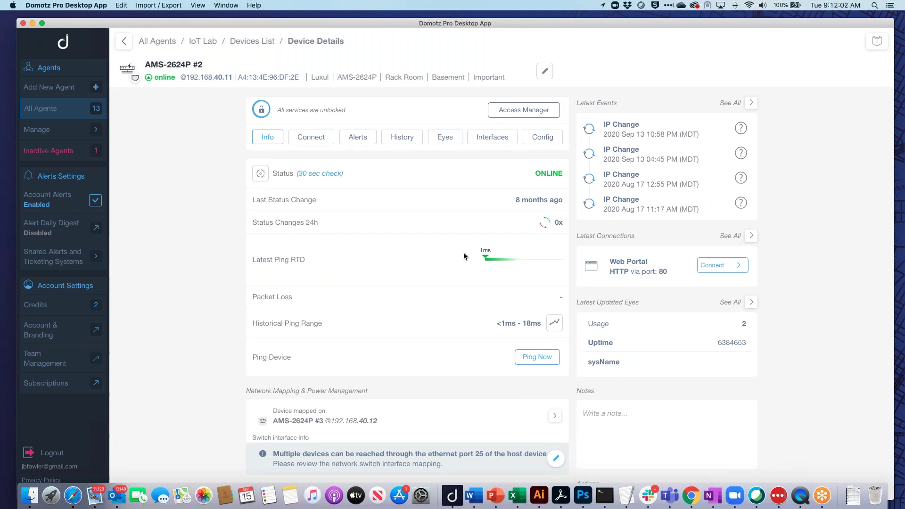
Check the switch's stored credentials, then open port 08 (Driveway Camera) bandwidth history from Interfaces.
{"action": "left_click", "coordinate": [523, 110]}
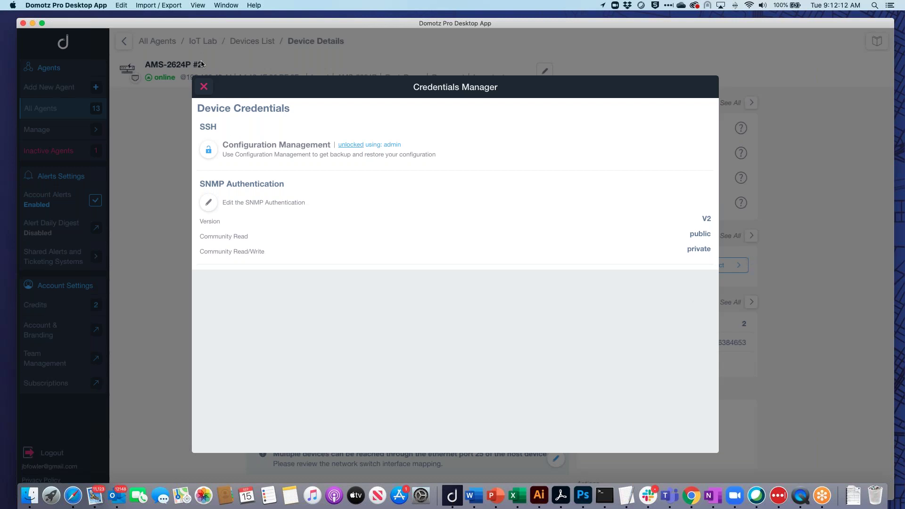
{"action": "left_click", "coordinate": [203, 86]}
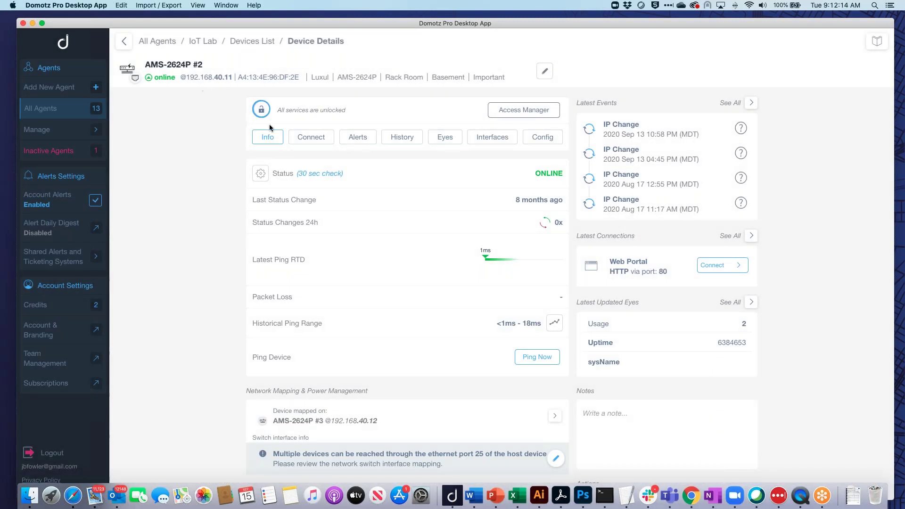
{"action": "left_click", "coordinate": [505, 138]}
{"action": "scroll", "coordinate": [402, 355], "scroll_direction": "down", "scroll_amount": 3}
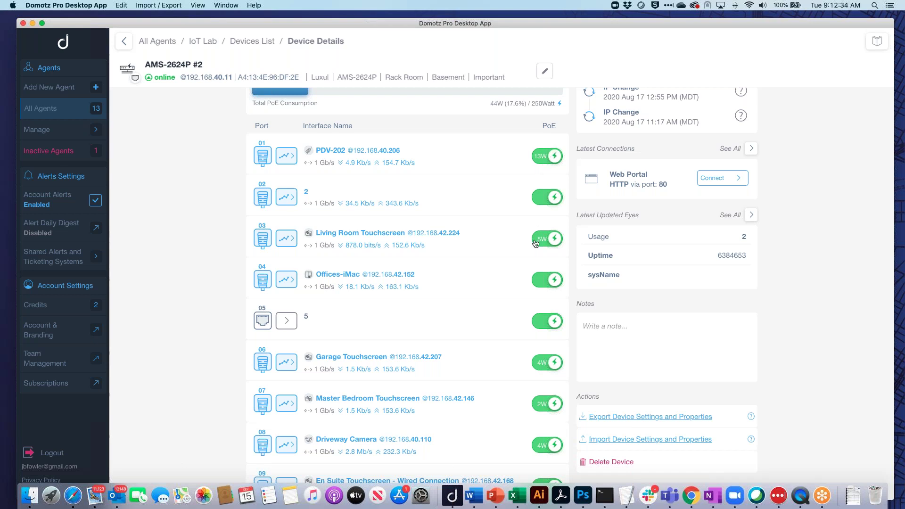
{"action": "scroll", "coordinate": [535, 243], "scroll_direction": "down", "scroll_amount": 6}
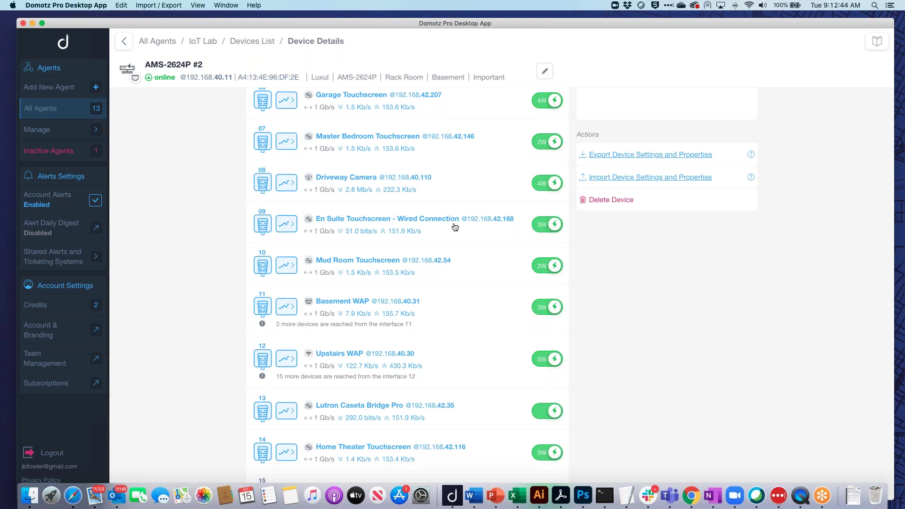
{"action": "scroll", "coordinate": [452, 226], "scroll_direction": "up", "scroll_amount": 1}
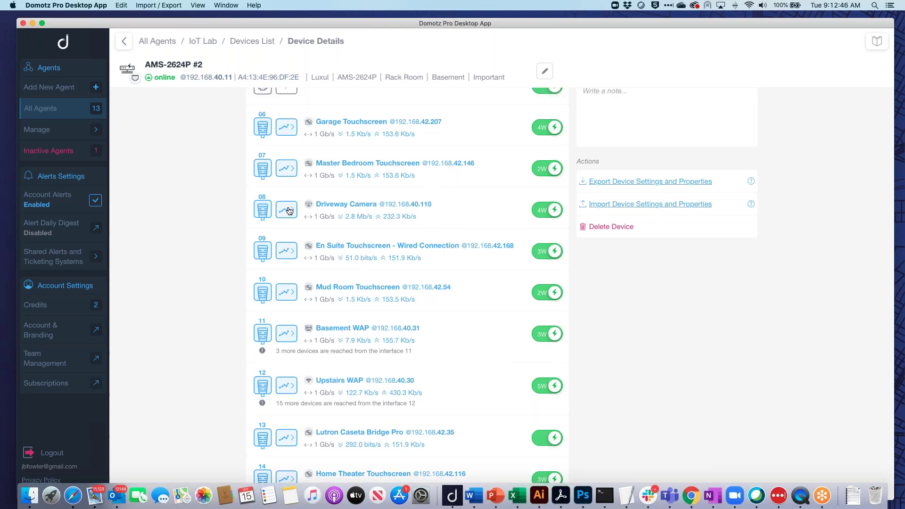
{"action": "left_click", "coordinate": [288, 210]}
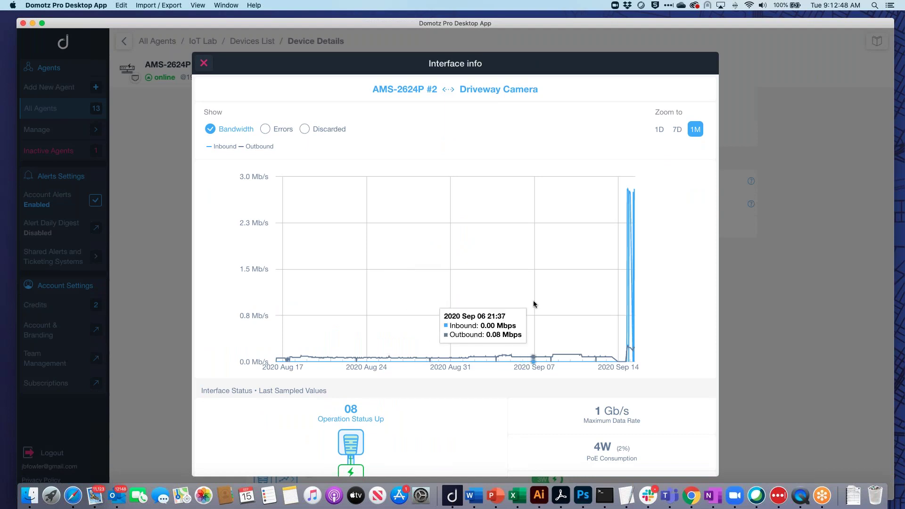
Narrow the port 08 bandwidth chart to 7 days, then close it and return to the port list.
{"action": "left_click", "coordinate": [677, 129]}
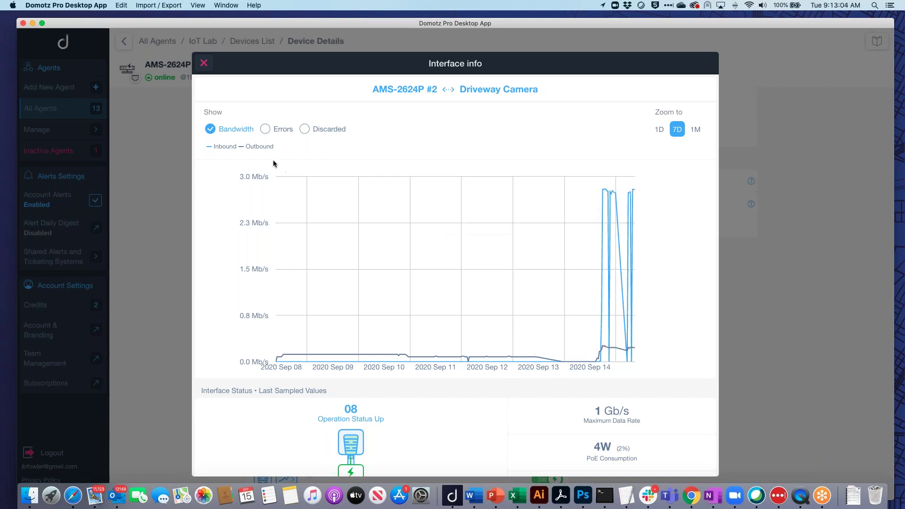
{"action": "left_click", "coordinate": [204, 64]}
{"action": "scroll", "coordinate": [521, 279], "scroll_direction": "up", "scroll_amount": 3}
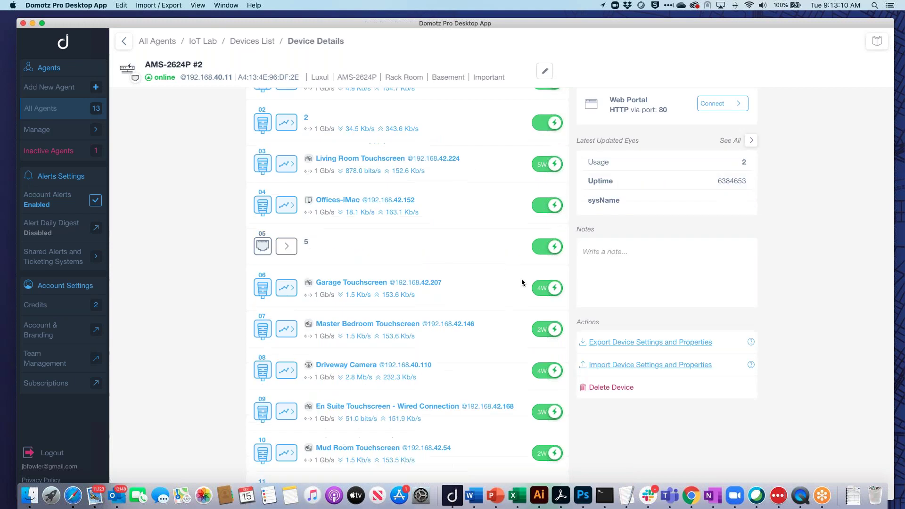
{"action": "scroll", "coordinate": [521, 282], "scroll_direction": "up", "scroll_amount": 3}
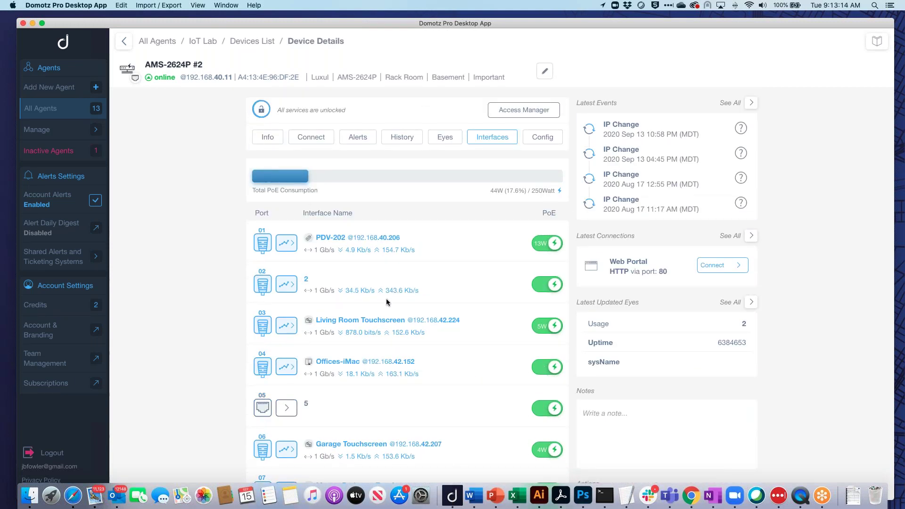
Open the IoT Lab network topology map with leaf devices collapsed.
{"action": "left_click", "coordinate": [244, 44]}
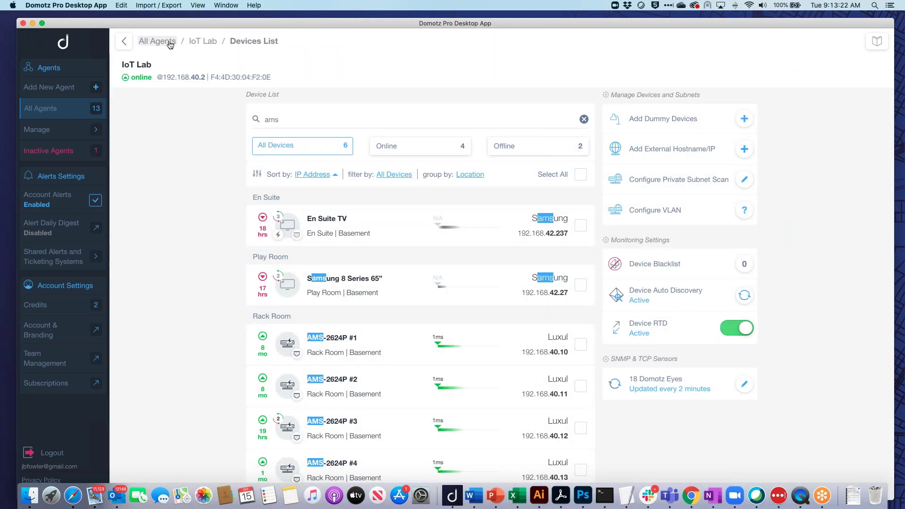
{"action": "left_click", "coordinate": [210, 43]}
{"action": "left_click", "coordinate": [368, 158]}
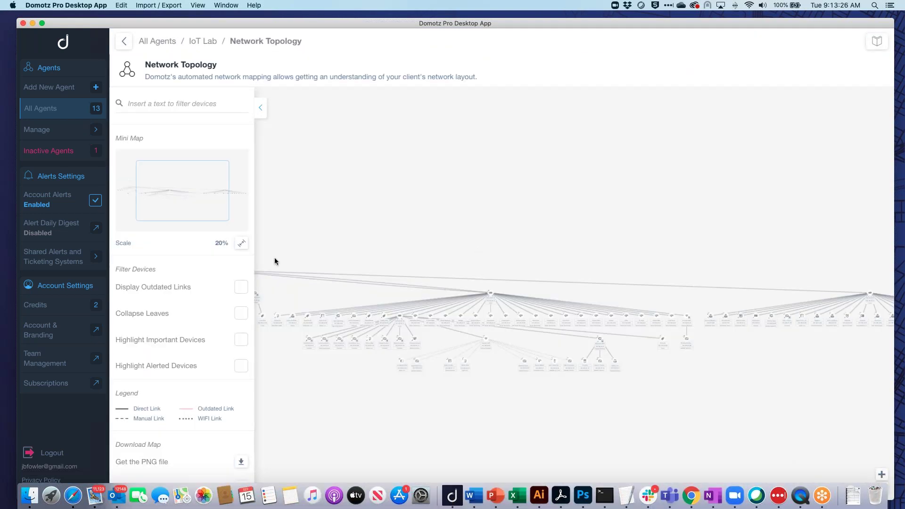
{"action": "left_click", "coordinate": [241, 313]}
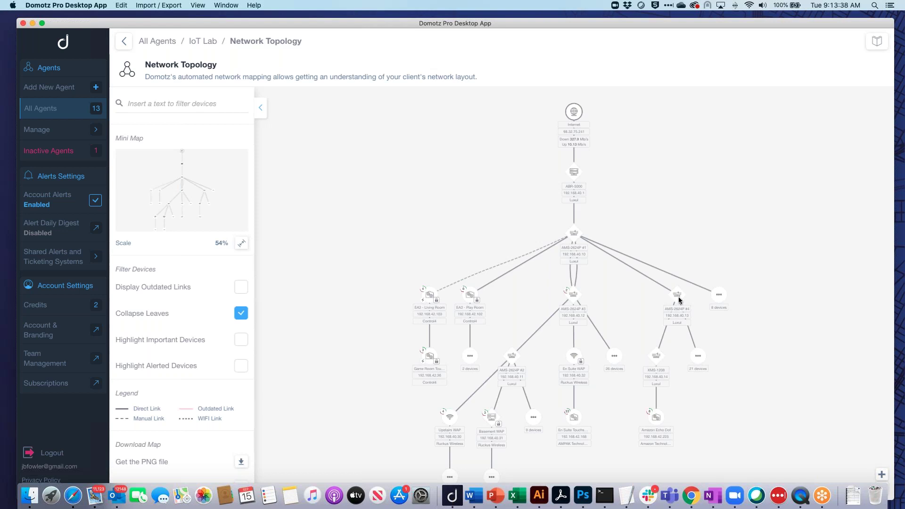
Inspect the AMS-2624P #4 switch's ports and PoE, and the En Suite WAP's access point info.
{"action": "left_click", "coordinate": [676, 295]}
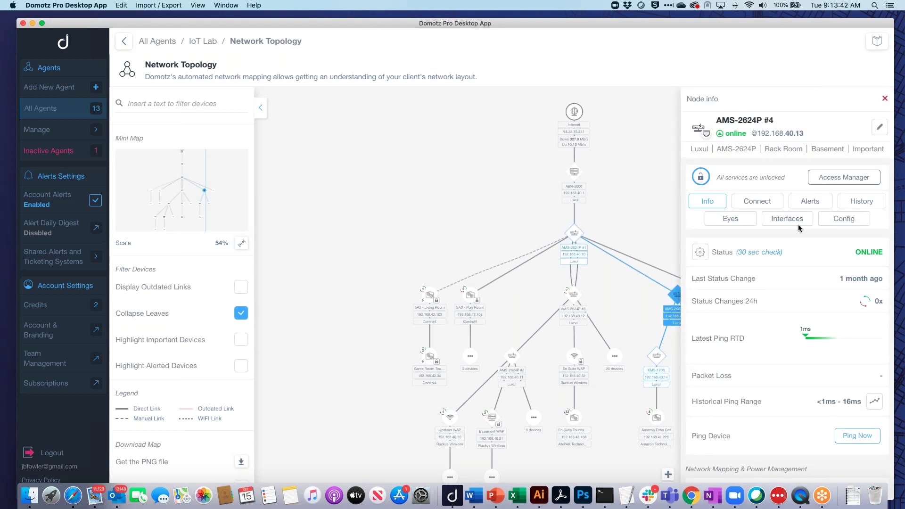
{"action": "left_click", "coordinate": [799, 220]}
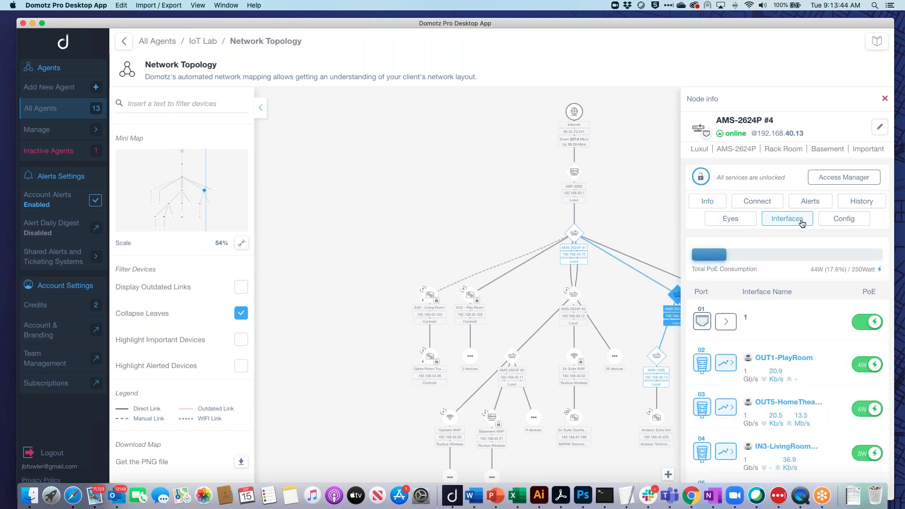
{"action": "left_click", "coordinate": [574, 358]}
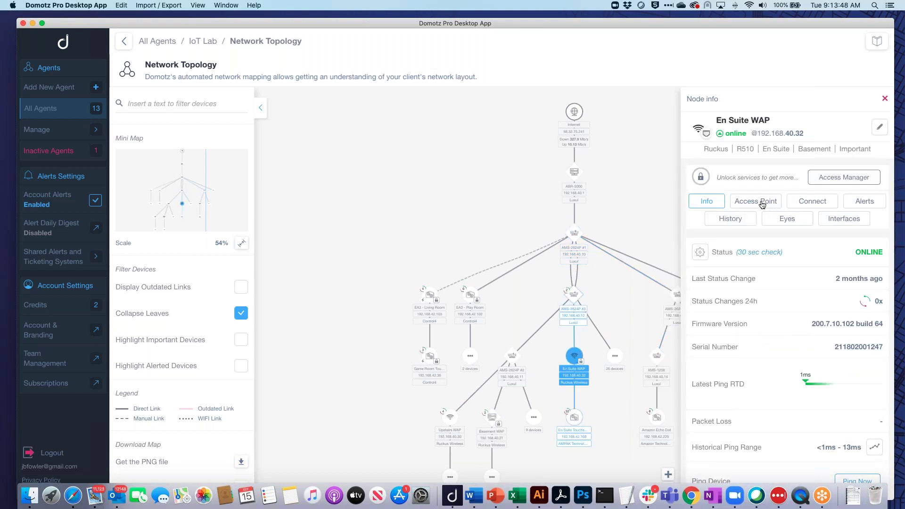
{"action": "left_click", "coordinate": [765, 202]}
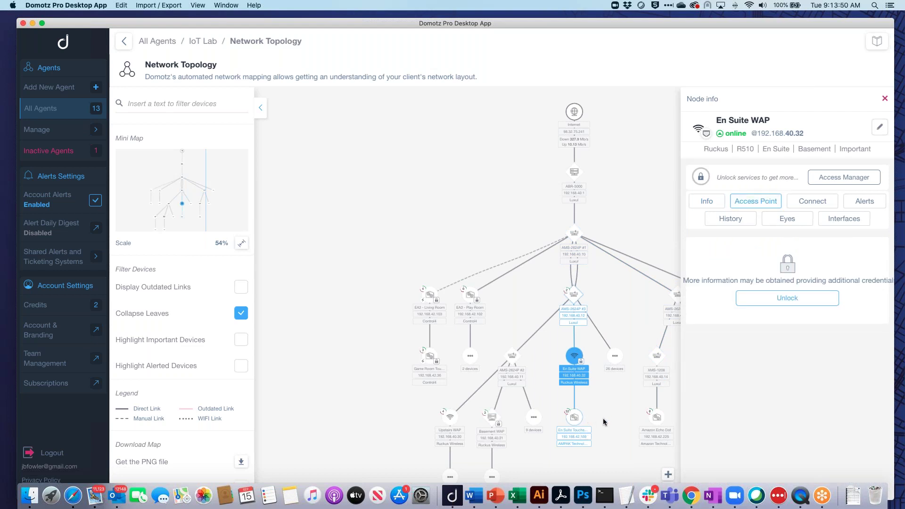
{"action": "left_click_drag", "start_coordinate": [606, 421], "coordinate": [511, 308]}
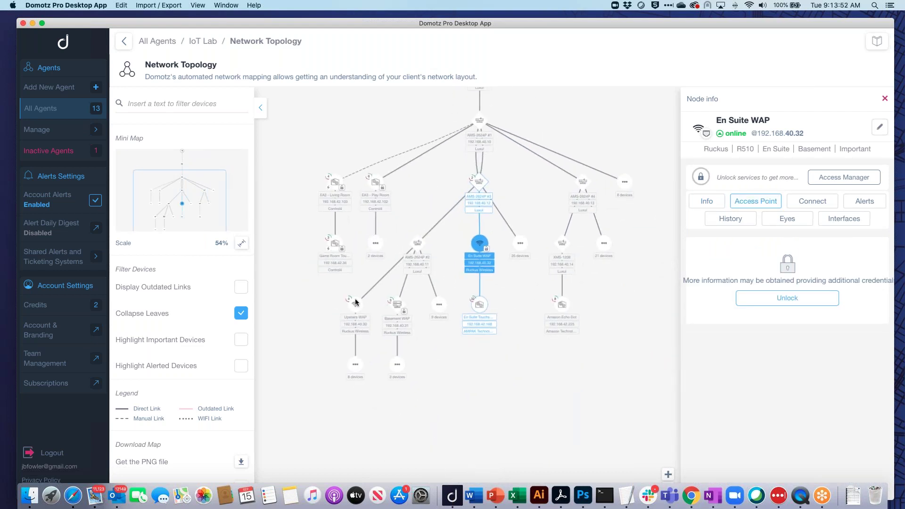
Expand the Upstairs WAP's 8 devices and open its access point client list.
{"action": "left_click", "coordinate": [355, 304]}
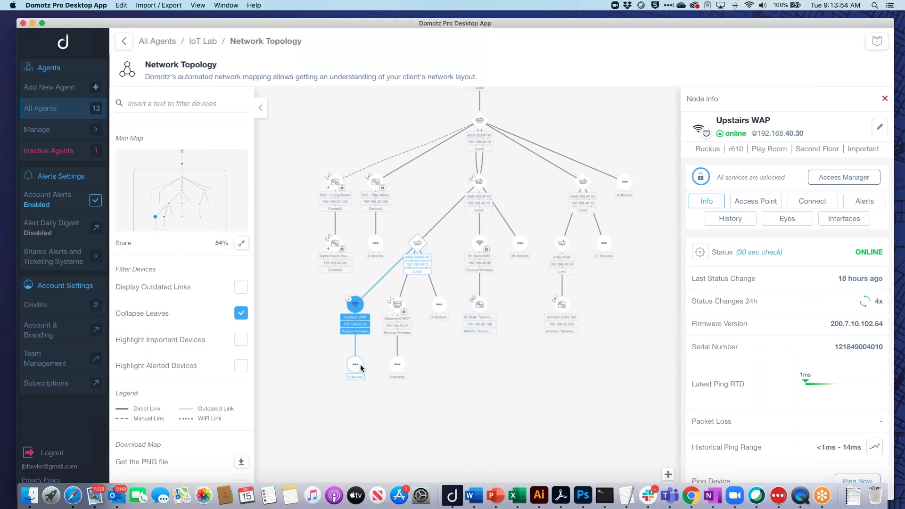
{"action": "left_click", "coordinate": [356, 365]}
{"action": "left_click", "coordinate": [374, 378]}
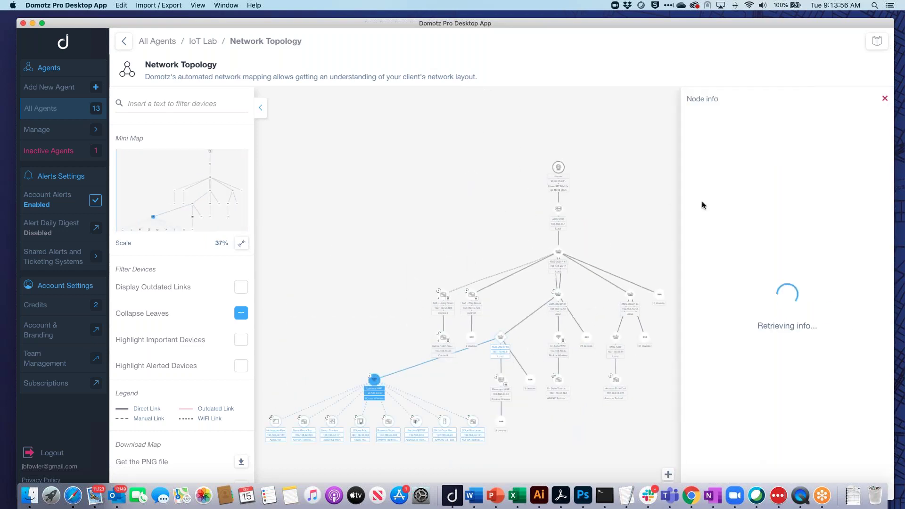
{"action": "left_click", "coordinate": [748, 202]}
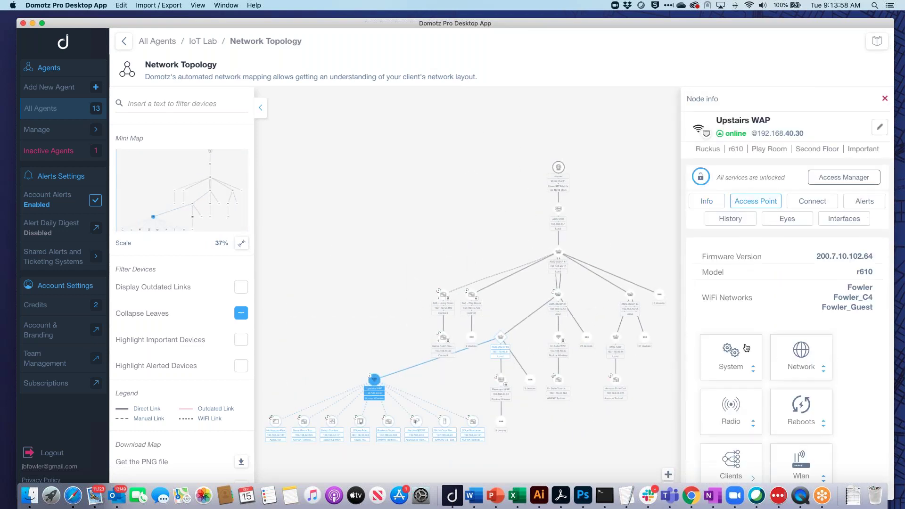
{"action": "scroll", "coordinate": [747, 349], "scroll_direction": "down", "scroll_amount": 2}
{"action": "left_click", "coordinate": [740, 415]}
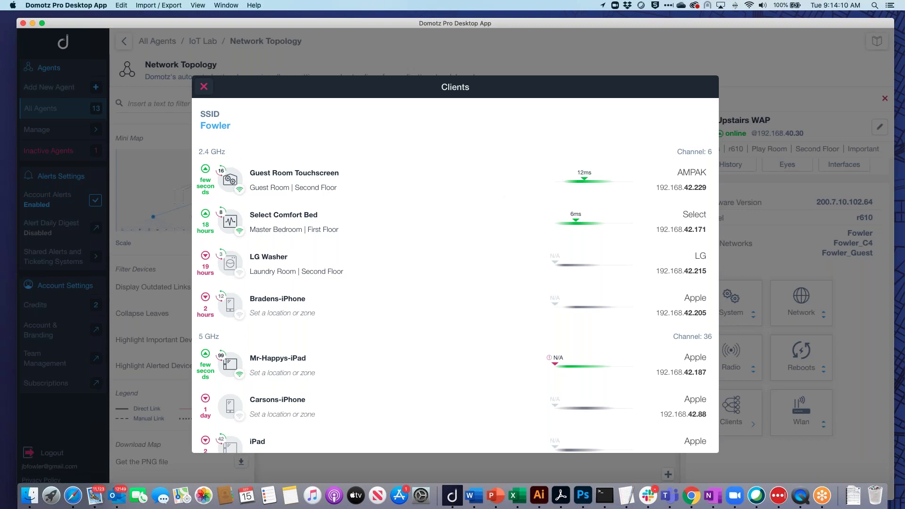
Scroll through the Upstairs WAP clients grouped by SSID Fowler and band.
{"action": "scroll", "coordinate": [455, 276], "scroll_direction": "down", "scroll_amount": 10}
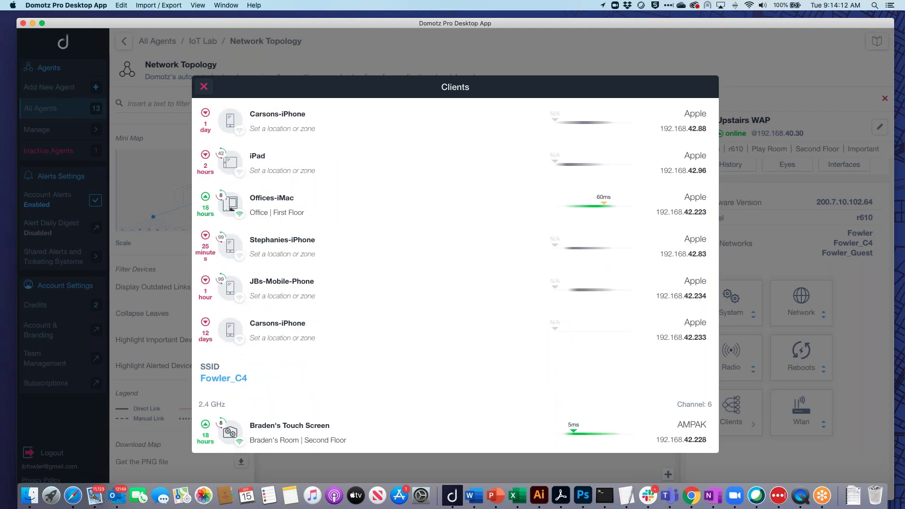
{"action": "scroll", "coordinate": [454, 275], "scroll_direction": "up", "scroll_amount": 1}
{"action": "scroll", "coordinate": [454, 275], "scroll_direction": "up", "scroll_amount": 10}
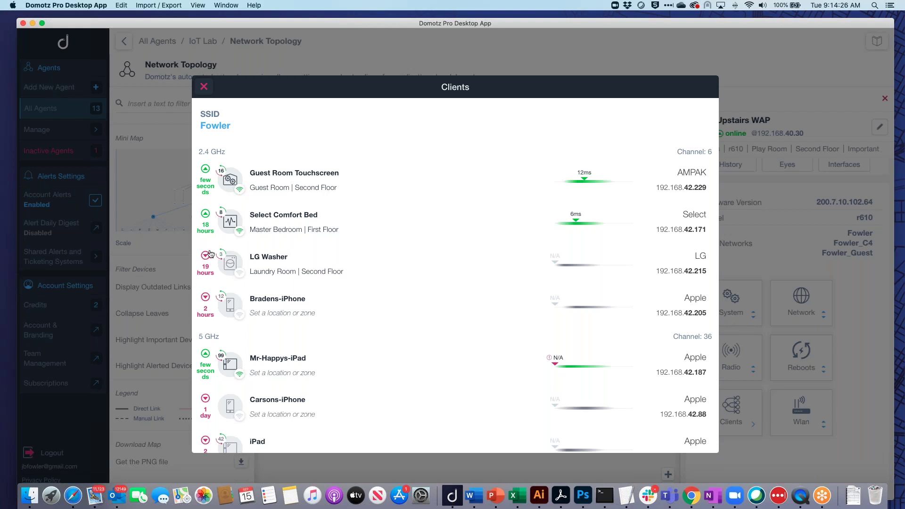
Open the Select Comfort Bed client's device details and scroll to its WiFi info.
{"action": "left_click", "coordinate": [272, 214]}
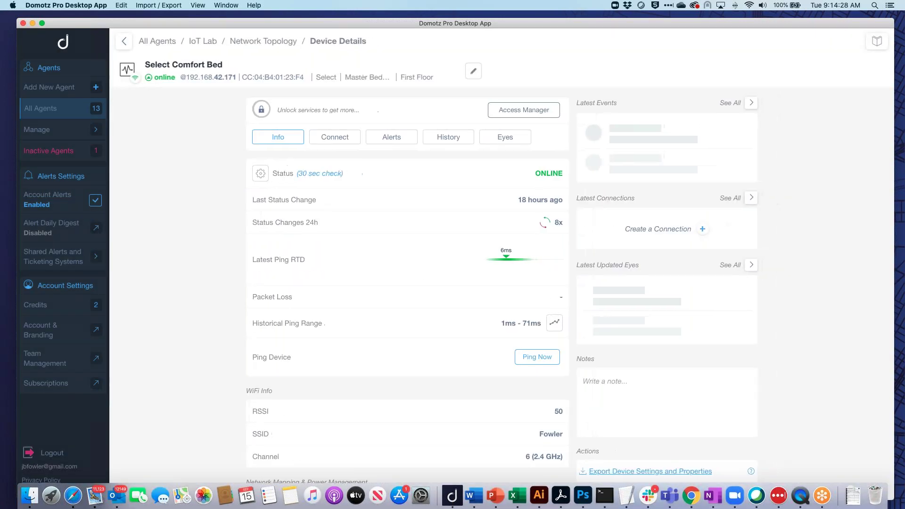
{"action": "scroll", "coordinate": [556, 320], "scroll_direction": "down", "scroll_amount": 4}
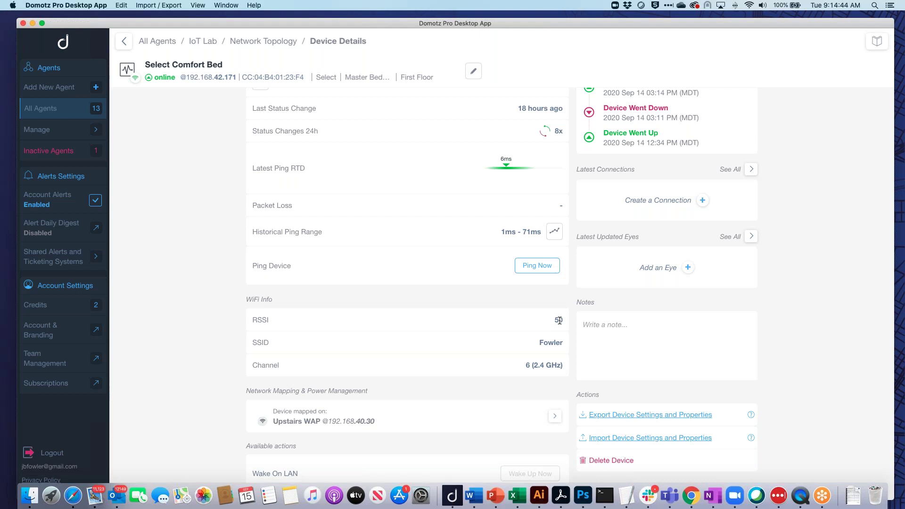
Open the Select Comfort Bed's historical ping chart and zoom it to 7 days, then 1 month.
{"action": "left_click", "coordinate": [554, 231]}
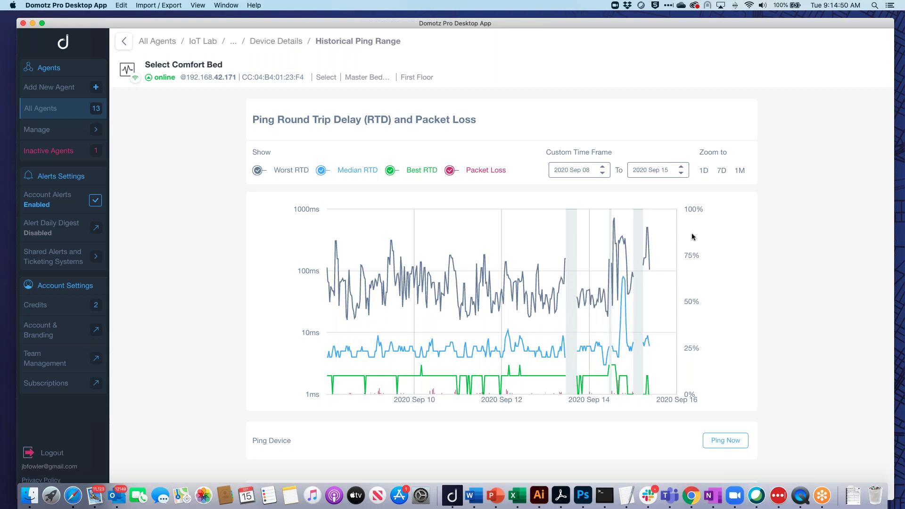
{"action": "left_click", "coordinate": [725, 174]}
{"action": "left_click", "coordinate": [741, 173]}
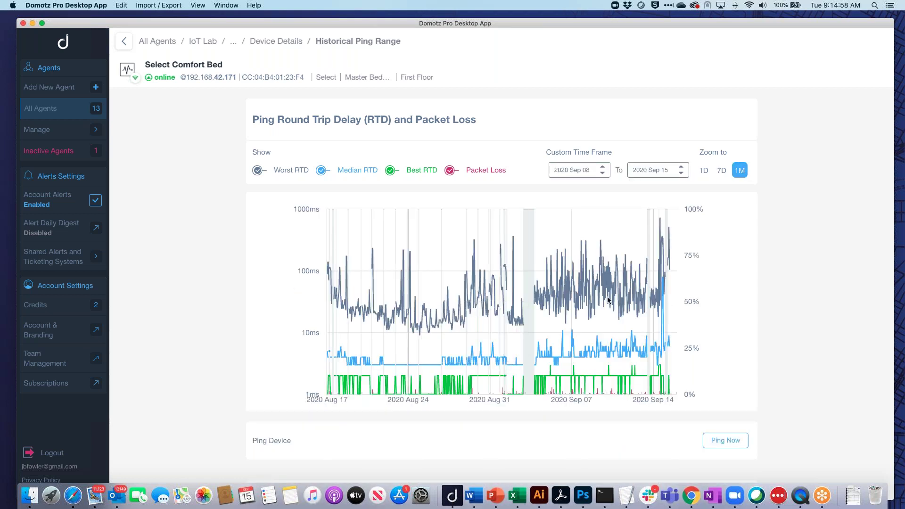
{"action": "mouse_move", "coordinate": [596, 346]}
Filter IoT Lab devices for 'sony', open XBR-55X700D, and zoom its ping chart to Sep 13–15.
{"action": "left_click", "coordinate": [203, 41]}
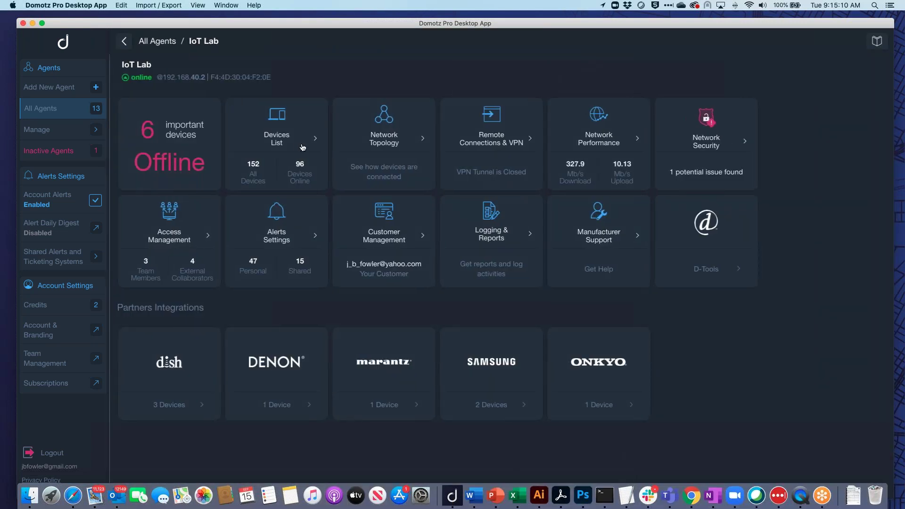
{"action": "left_click", "coordinate": [300, 144]}
{"action": "left_click", "coordinate": [357, 128]}
{"action": "type", "text": "sony"}
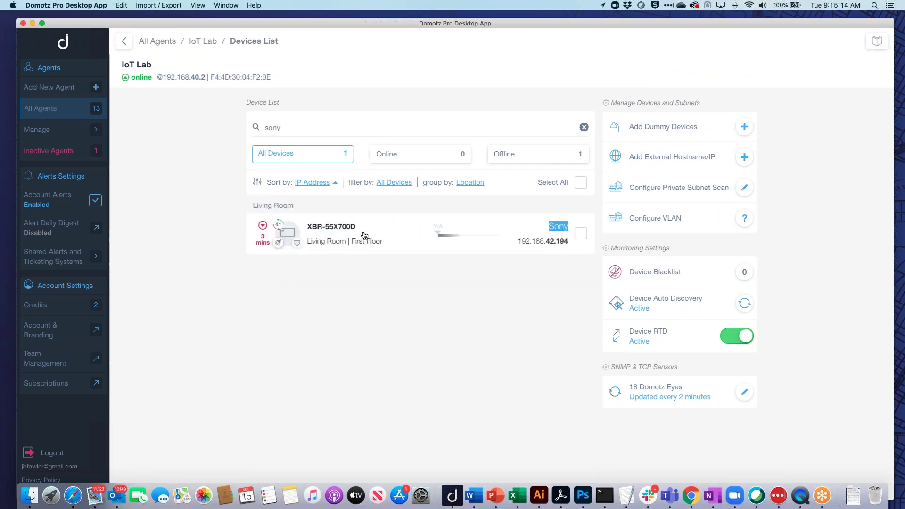
{"action": "left_click", "coordinate": [364, 235]}
{"action": "left_click", "coordinate": [555, 347]}
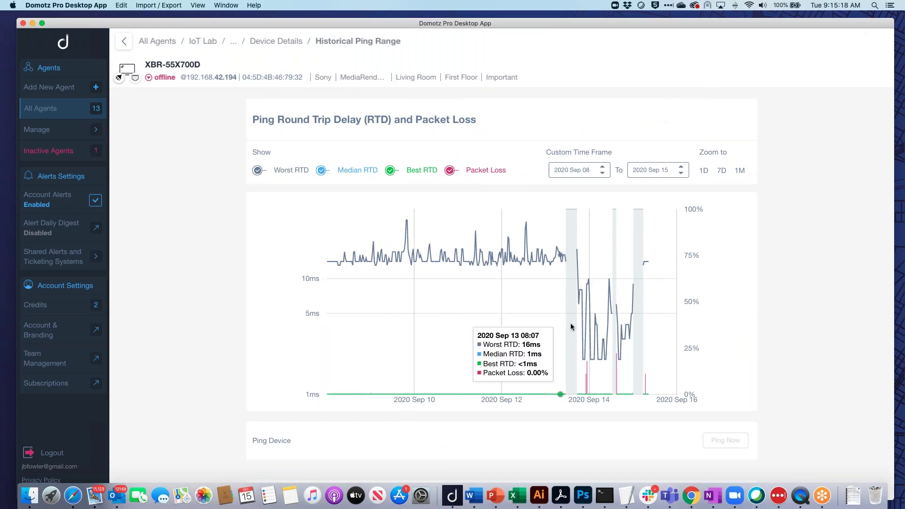
{"action": "left_click_drag", "start_coordinate": [555, 333], "coordinate": [661, 334]}
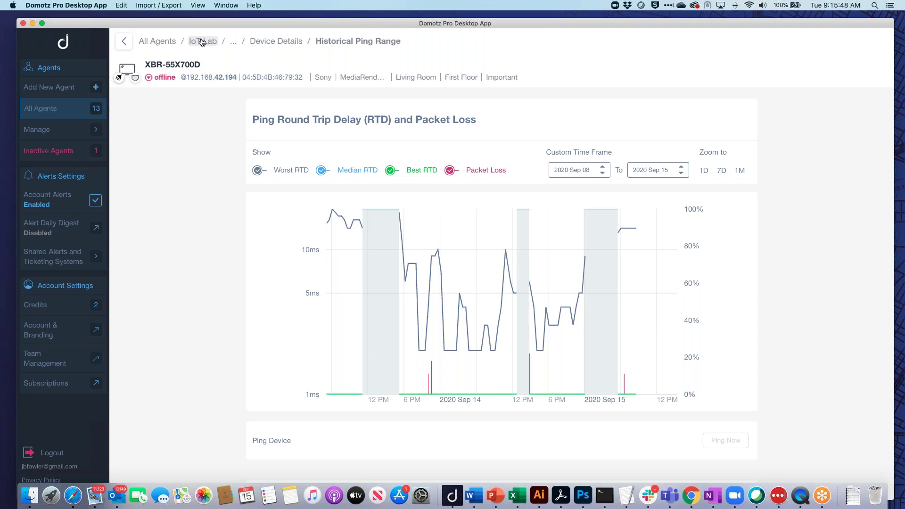
Go back to the full 152-device IoT Lab list and bring up the Configure VLAN guide.
{"action": "left_click", "coordinate": [255, 42]}
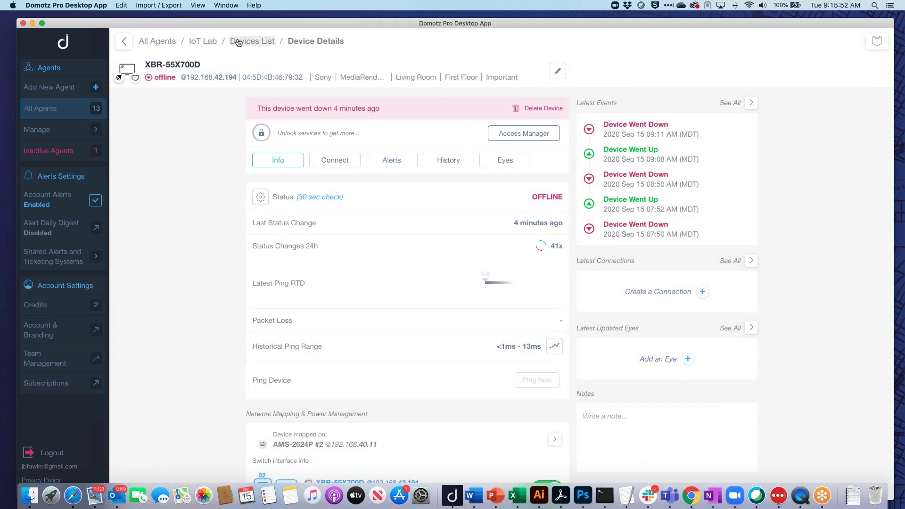
{"action": "left_click", "coordinate": [249, 41]}
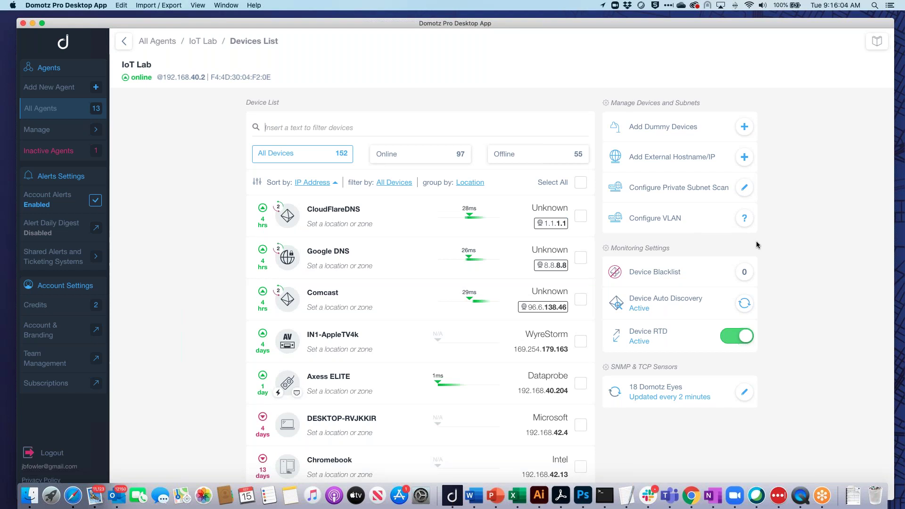
{"action": "left_click", "coordinate": [744, 219]}
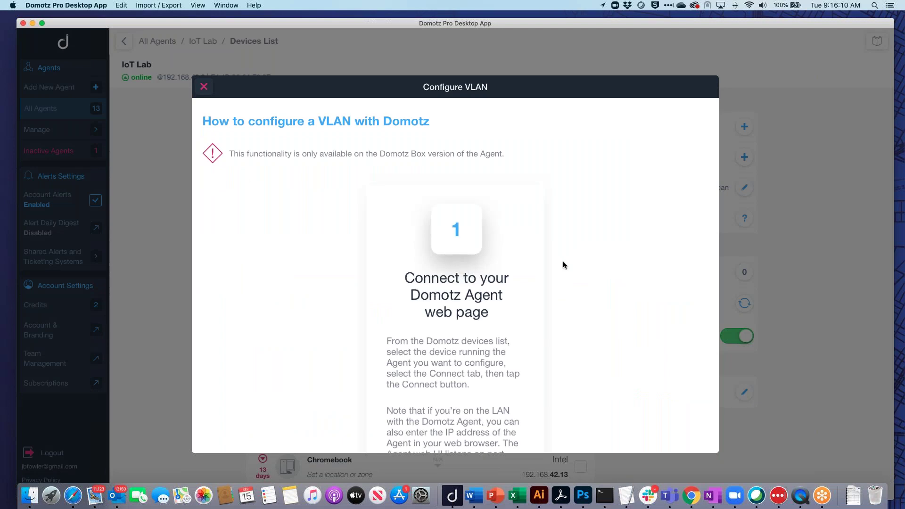
{"action": "scroll", "coordinate": [555, 326], "scroll_direction": "down", "scroll_amount": 5}
{"action": "scroll", "coordinate": [555, 329], "scroll_direction": "down", "scroll_amount": 10}
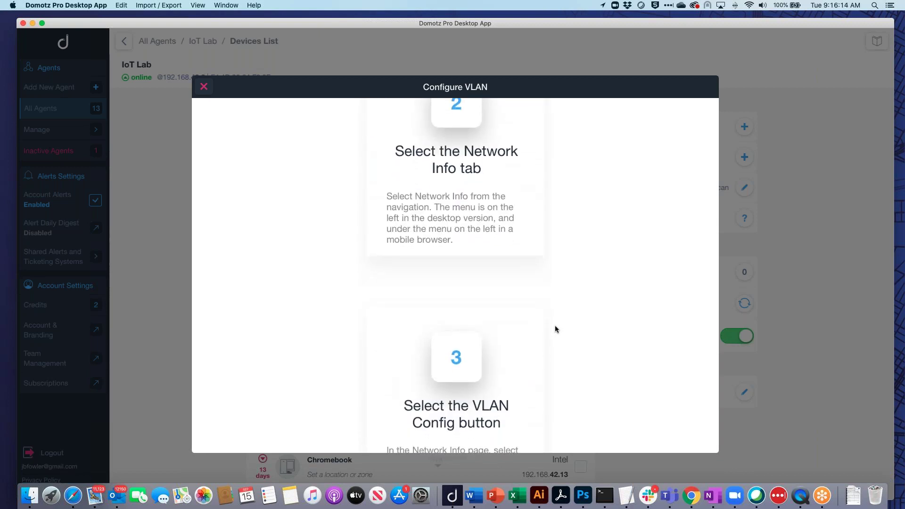
{"action": "left_click", "coordinate": [204, 88]}
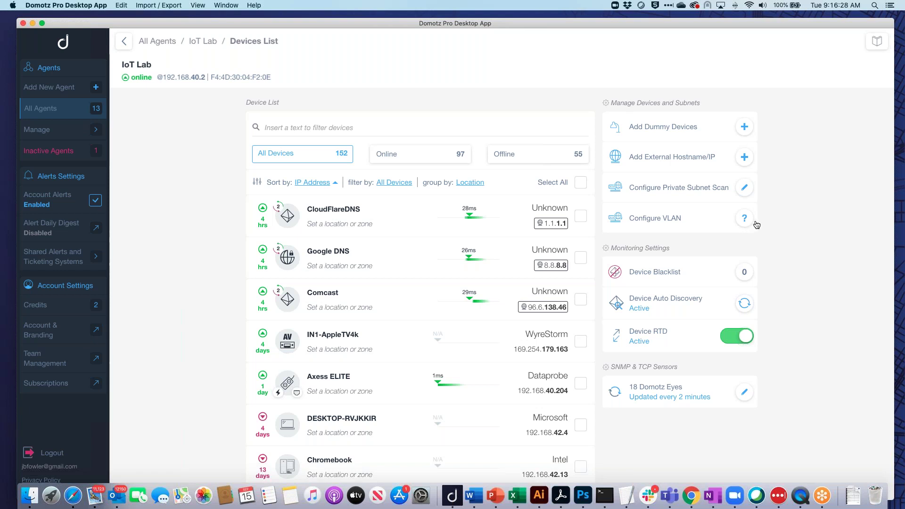
View the Historical Ping Range chart for the Google DNS device.
{"action": "scroll", "coordinate": [566, 299], "scroll_direction": "down", "scroll_amount": 5}
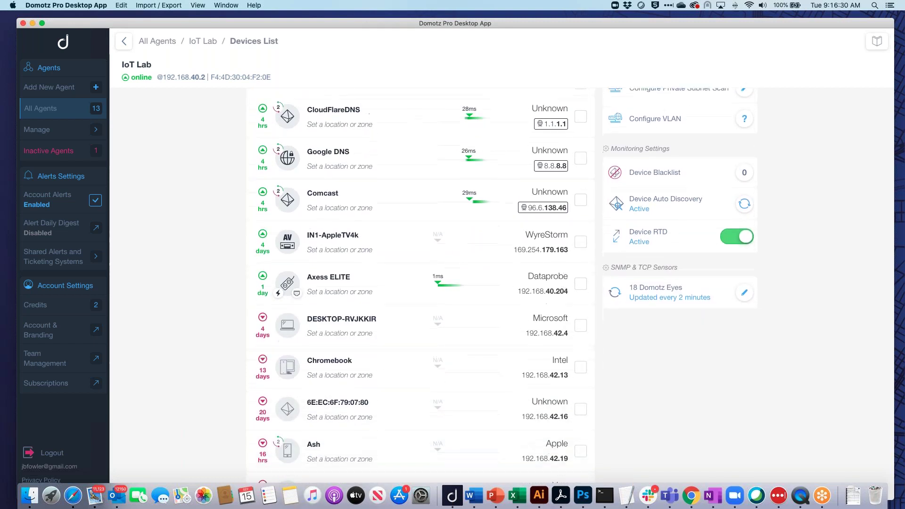
{"action": "scroll", "coordinate": [643, 255], "scroll_direction": "up", "scroll_amount": 5}
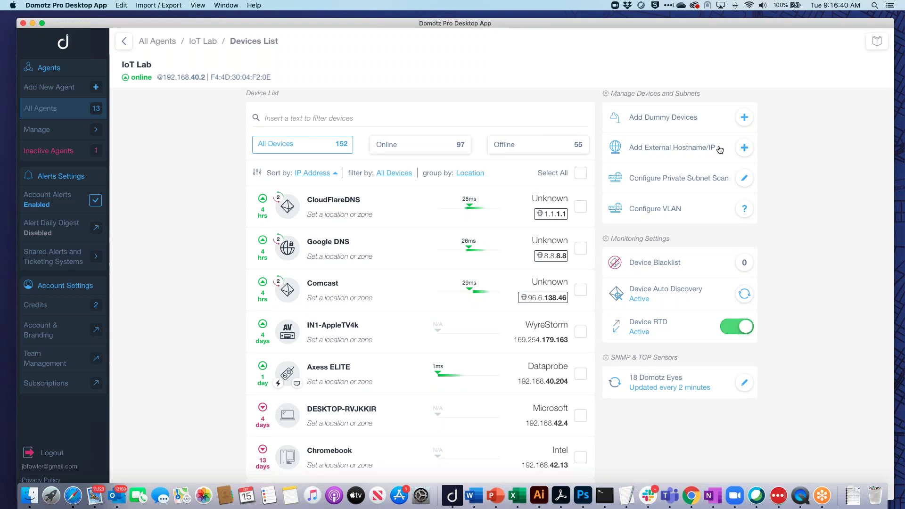
{"action": "left_click", "coordinate": [339, 243]}
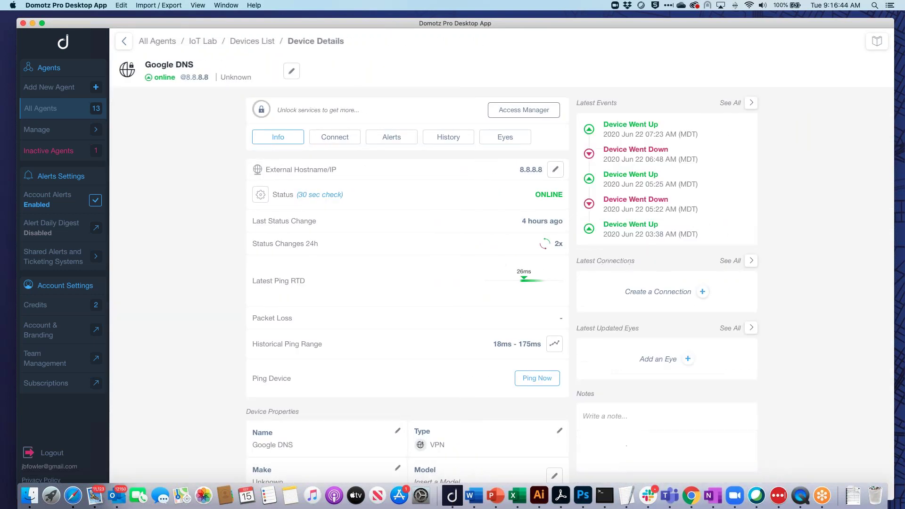
{"action": "left_click", "coordinate": [554, 343]}
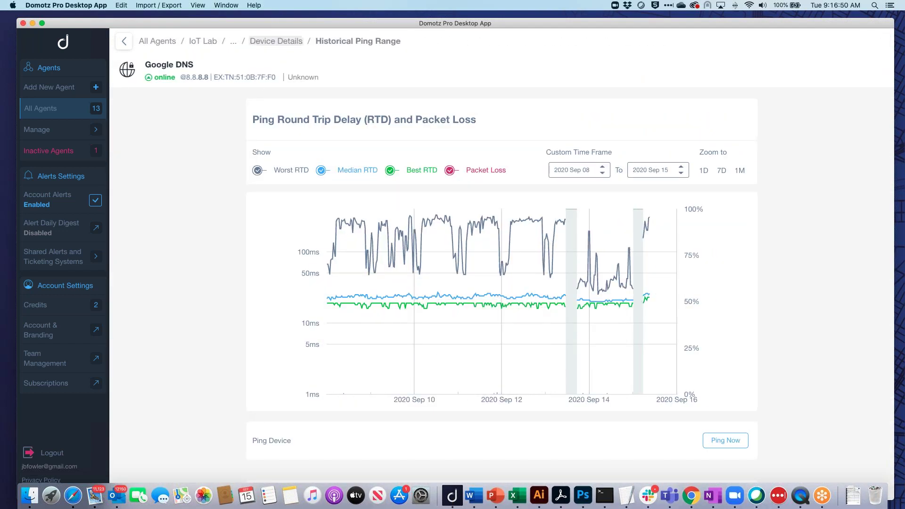
Return to the IoT Lab device list and filter it by 'sb8'.
{"action": "left_click", "coordinate": [276, 41]}
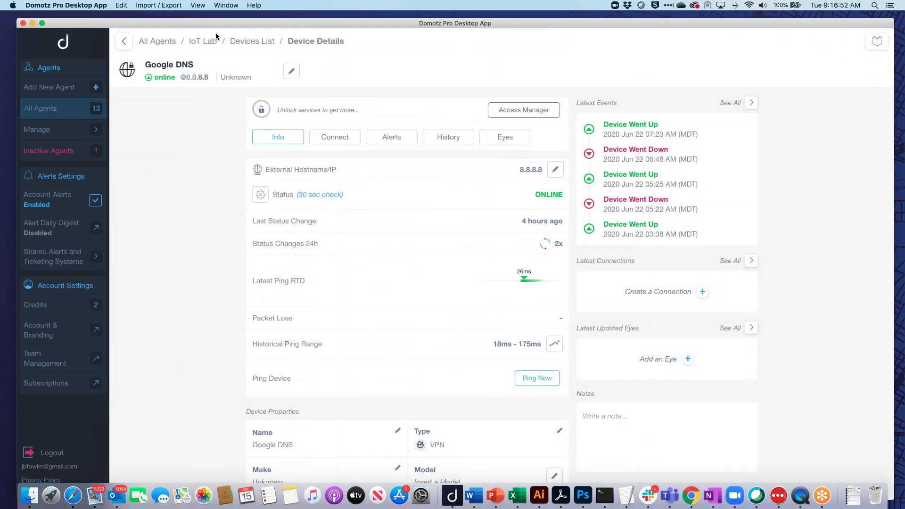
{"action": "left_click", "coordinate": [252, 41]}
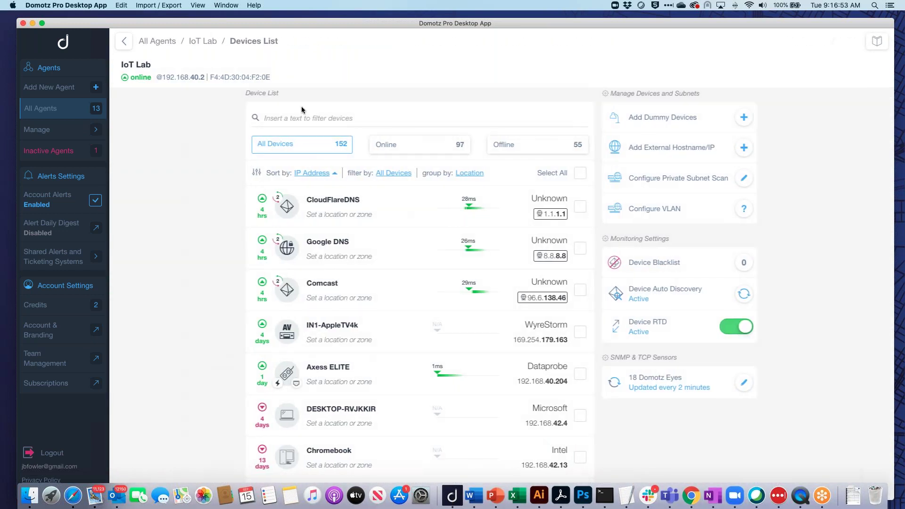
{"action": "left_click", "coordinate": [396, 118]}
{"action": "type", "text": "sb8"}
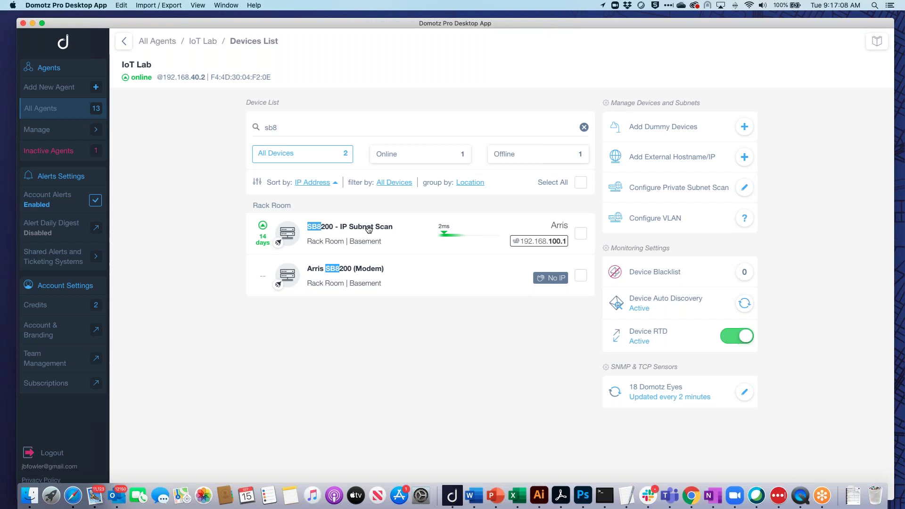
View the SB8200 - IP Subnet Scan ping history chart, then return to the IoT Lab dashboard.
{"action": "left_click", "coordinate": [368, 229]}
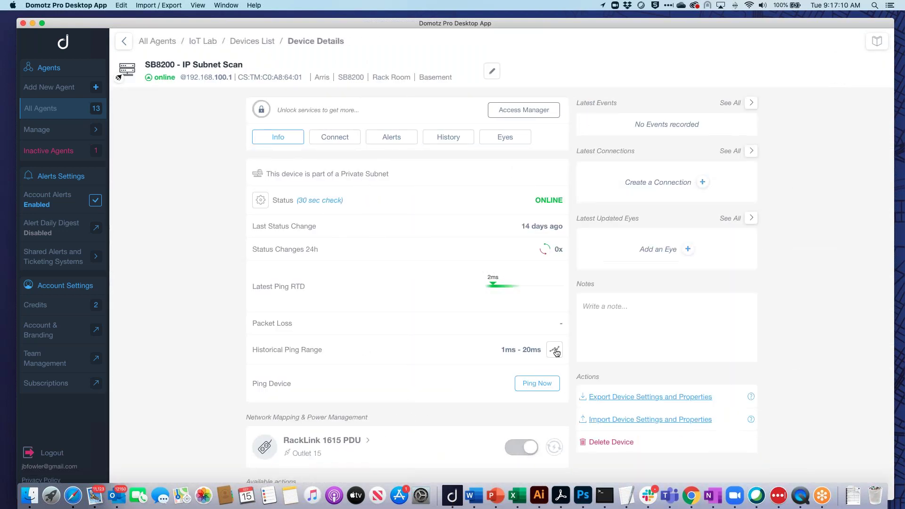
{"action": "left_click", "coordinate": [556, 352]}
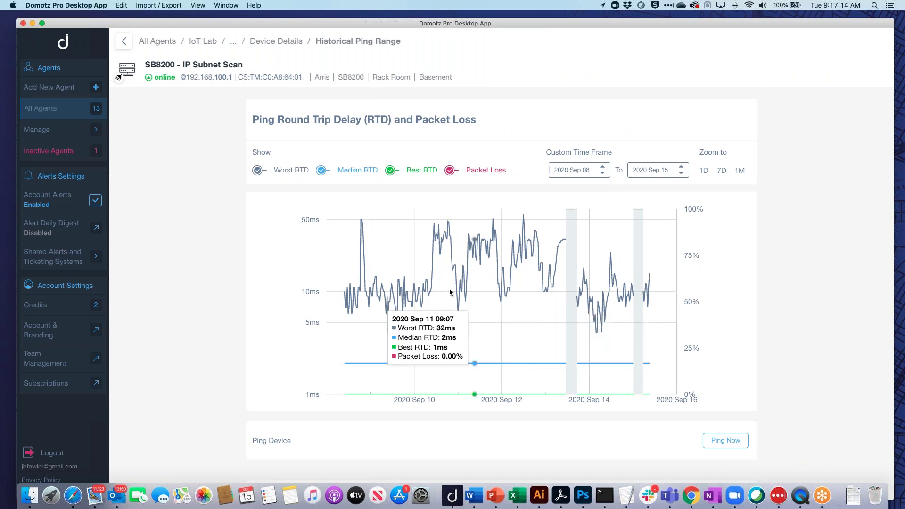
{"action": "left_click", "coordinate": [279, 43]}
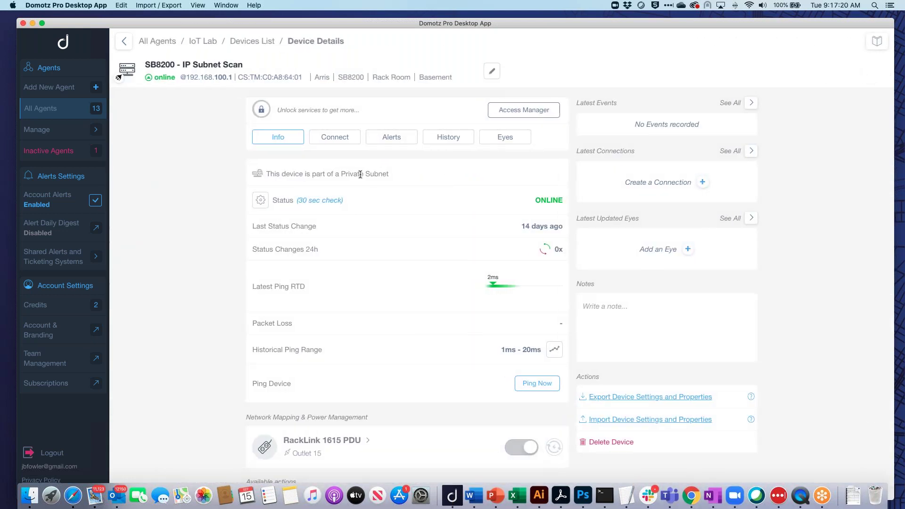
{"action": "left_click", "coordinate": [211, 43]}
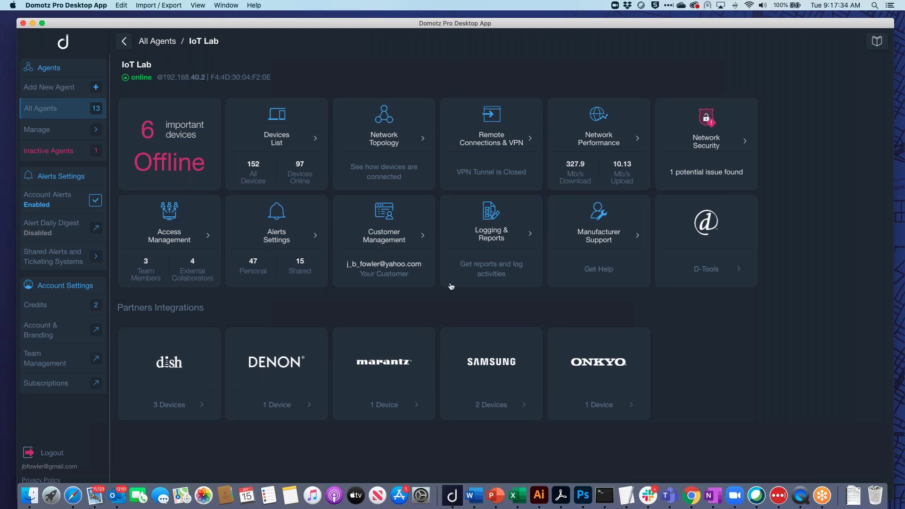
Open the Network Topology map from the IoT Lab dashboard tile.
{"action": "left_click", "coordinate": [388, 138]}
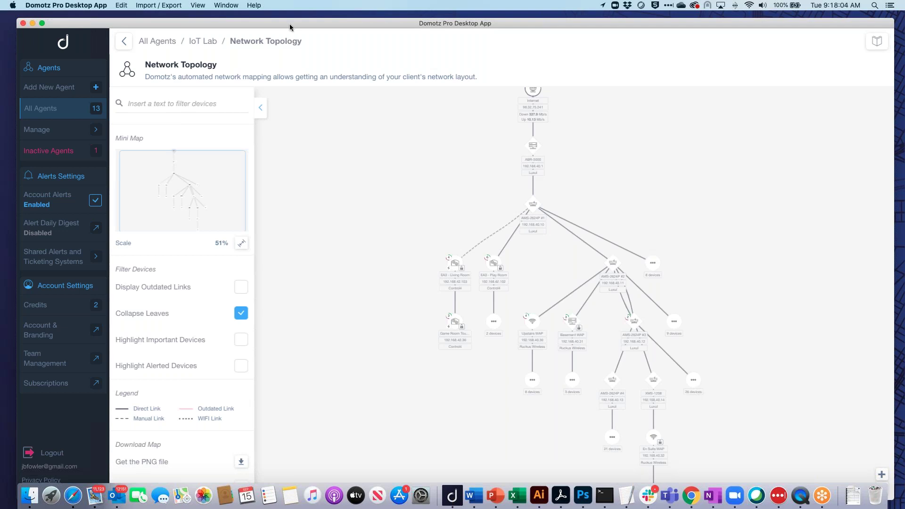
On the All Agents map, zoom from the Salt Lake cluster into Draper, then select IoT Lab.
{"action": "left_click", "coordinate": [194, 43]}
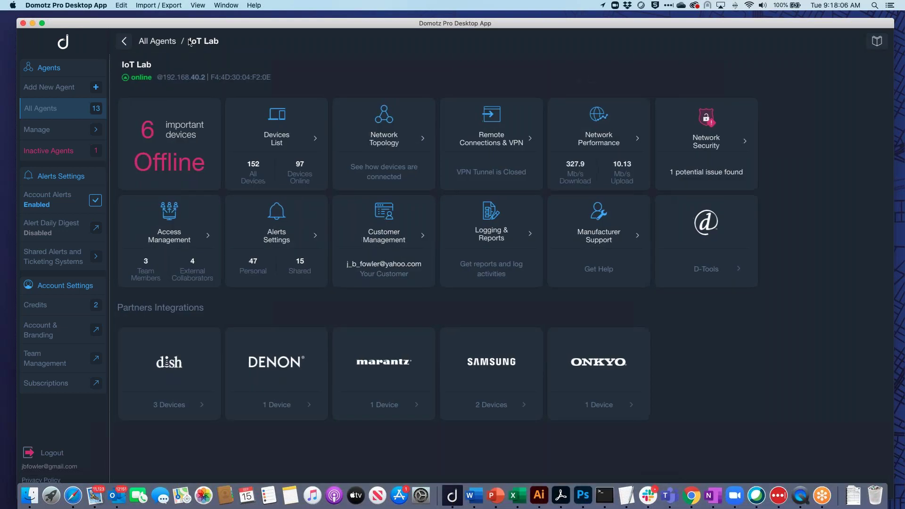
{"action": "left_click", "coordinate": [175, 42]}
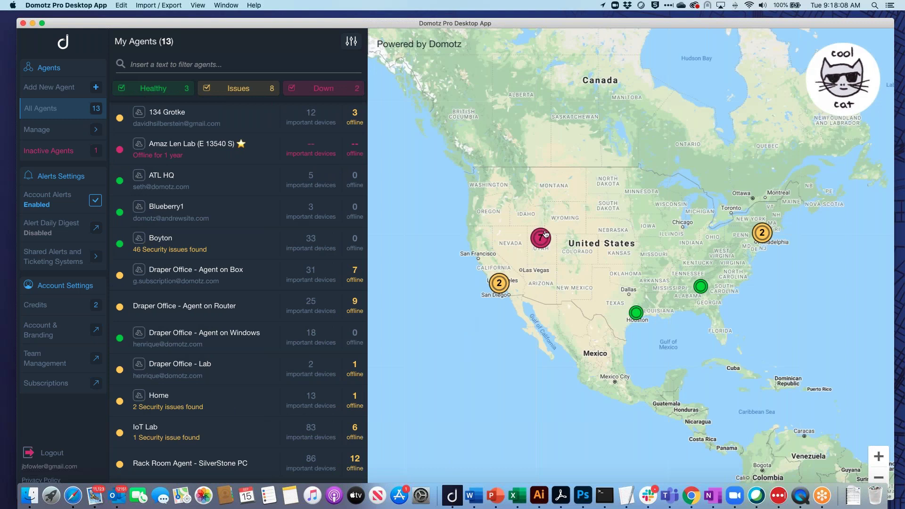
{"action": "left_click", "coordinate": [542, 236]}
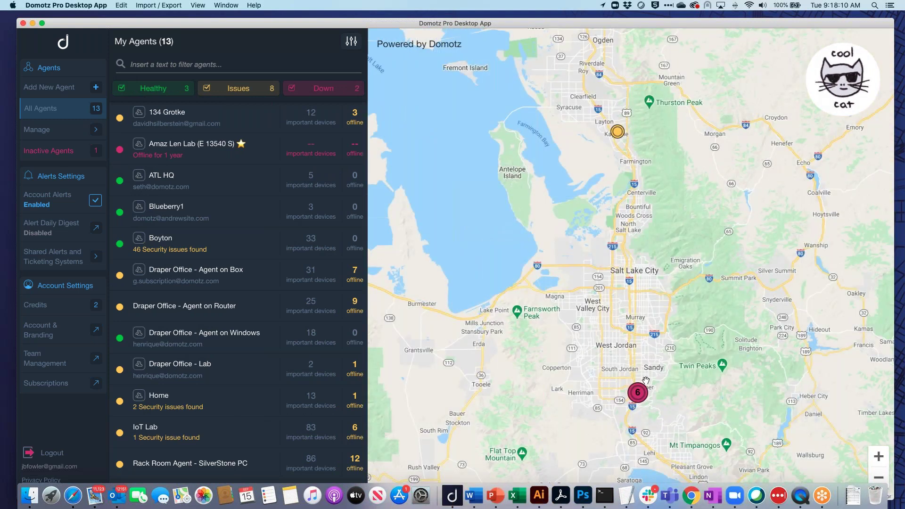
{"action": "left_click", "coordinate": [639, 396]}
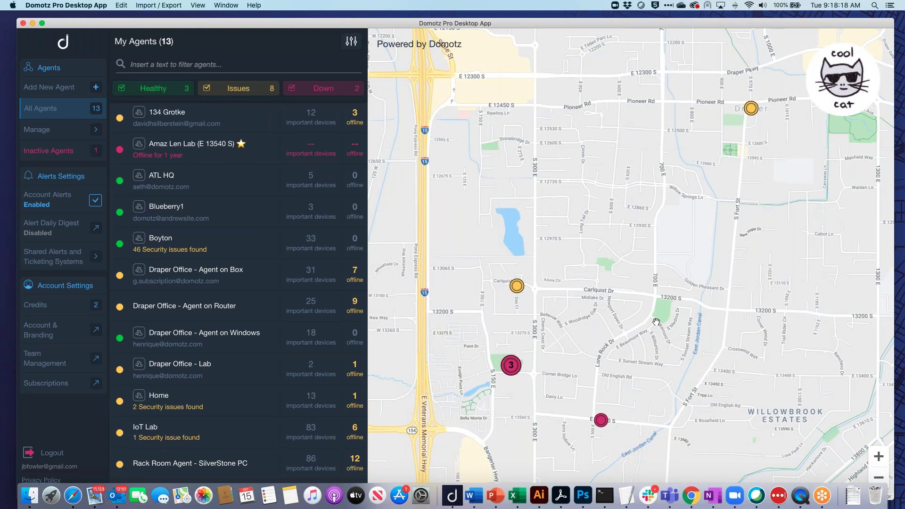
{"action": "left_click", "coordinate": [177, 441]}
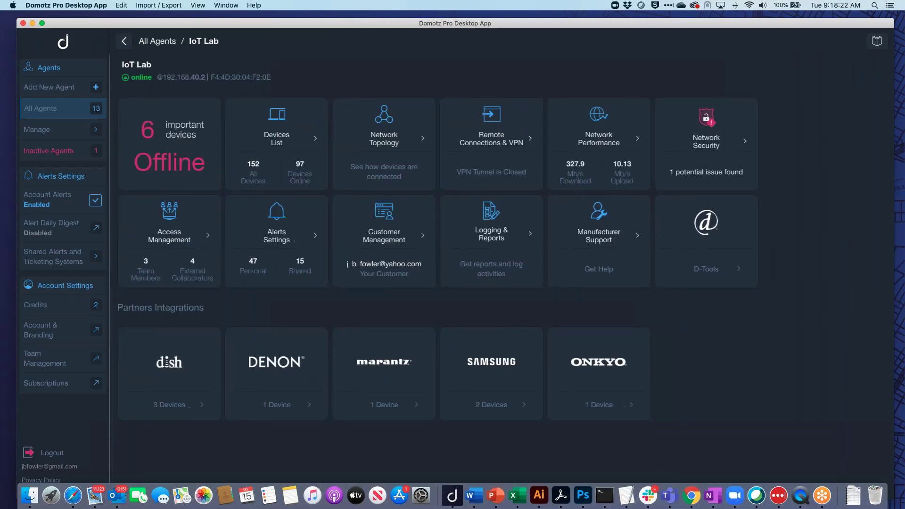
Review IoT Lab's Network alert settings, then switch to the per-device alerts list.
{"action": "left_click", "coordinate": [280, 229]}
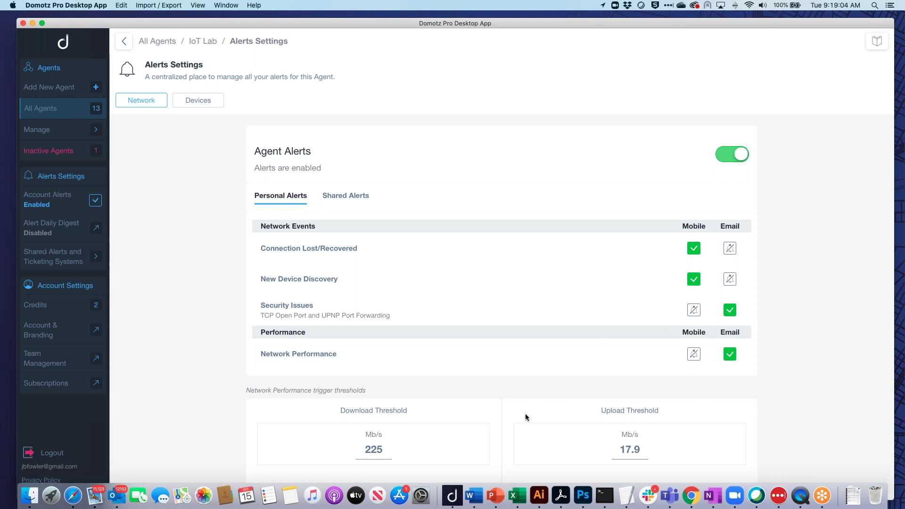
{"action": "scroll", "coordinate": [526, 417], "scroll_direction": "down", "scroll_amount": 1}
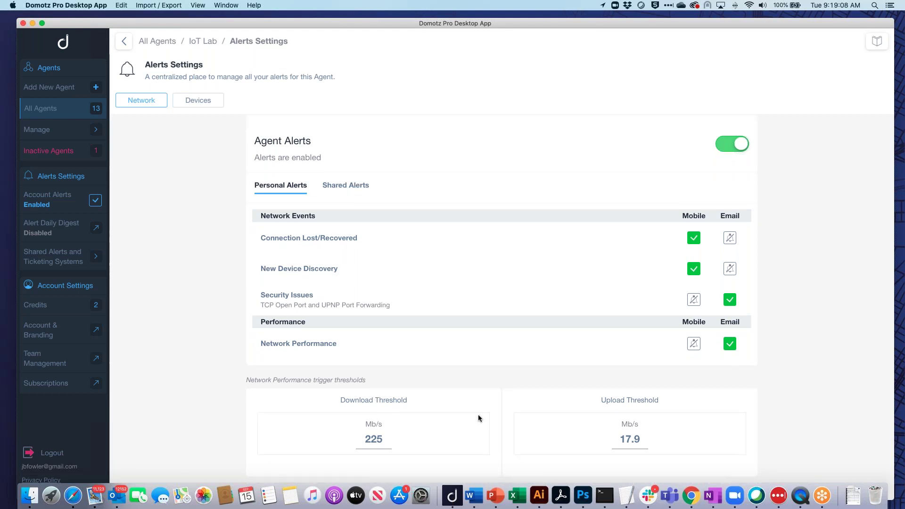
{"action": "left_click", "coordinate": [208, 101]}
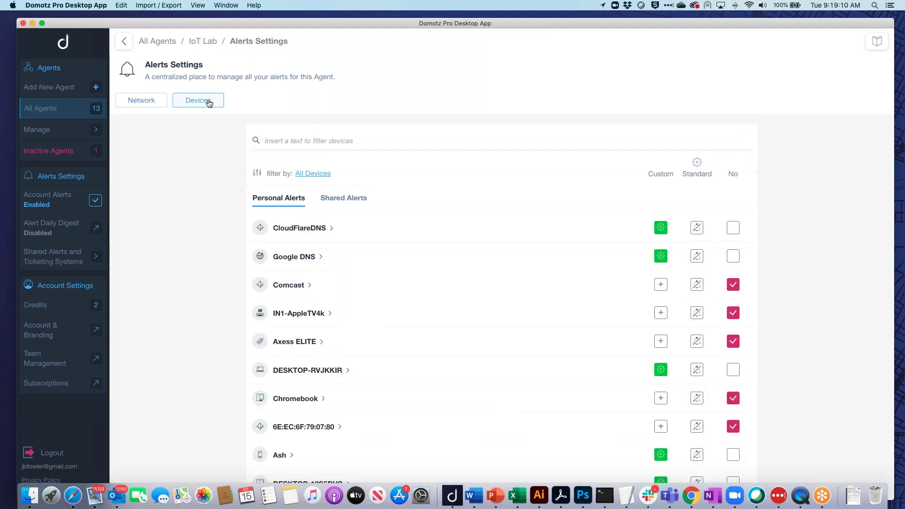
Open the Driveway Camera's Custom alerts, showing email alerts for Device Goes Up and Down.
{"action": "scroll", "coordinate": [501, 349], "scroll_direction": "down", "scroll_amount": 10}
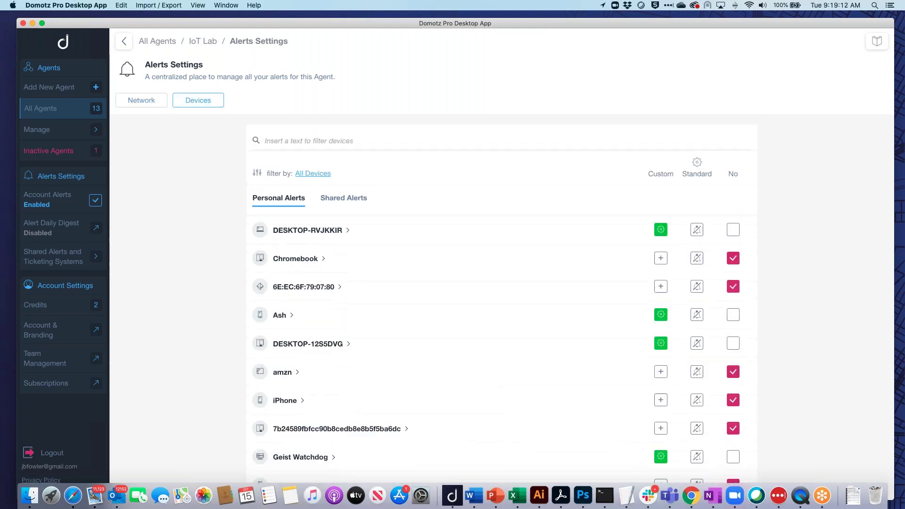
{"action": "scroll", "coordinate": [521, 311], "scroll_direction": "down", "scroll_amount": 15}
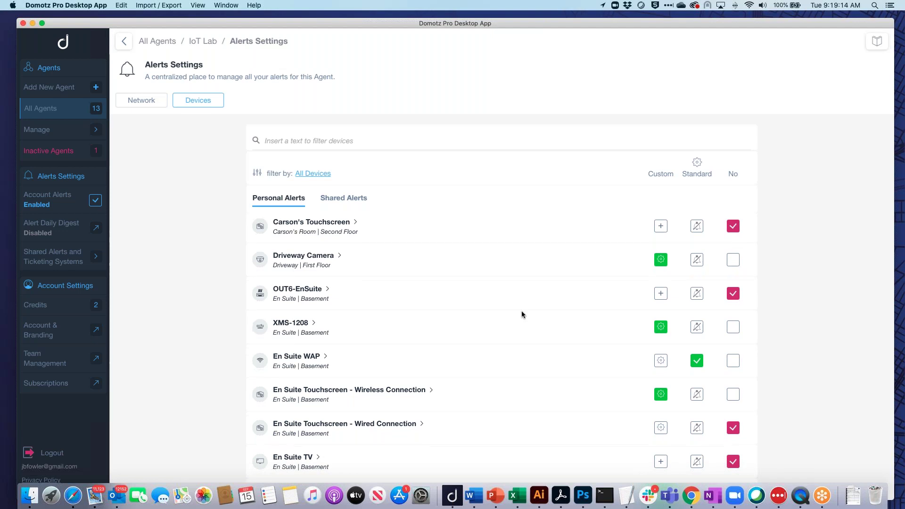
{"action": "left_click", "coordinate": [661, 264]}
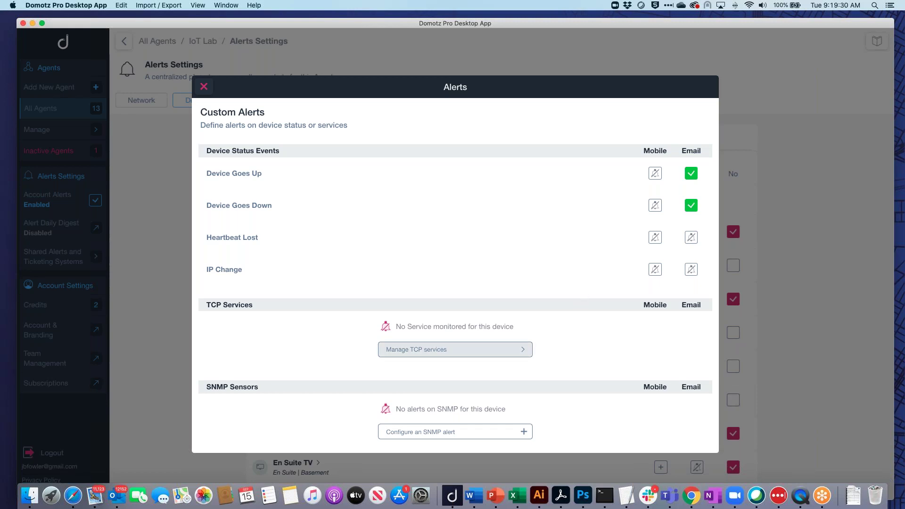
Check the Driveway Camera's ping thresholds (10 ms latency, 15% loss) and close the alerts dialog.
{"action": "scroll", "coordinate": [514, 349], "scroll_direction": "down", "scroll_amount": 3}
{"action": "scroll", "coordinate": [455, 264], "scroll_direction": "down", "scroll_amount": 1}
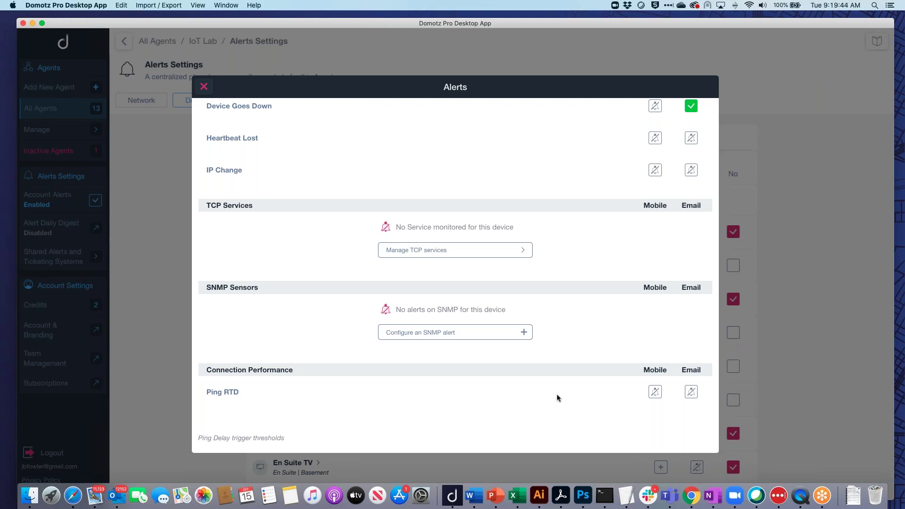
{"action": "scroll", "coordinate": [564, 383], "scroll_direction": "down", "scroll_amount": 4}
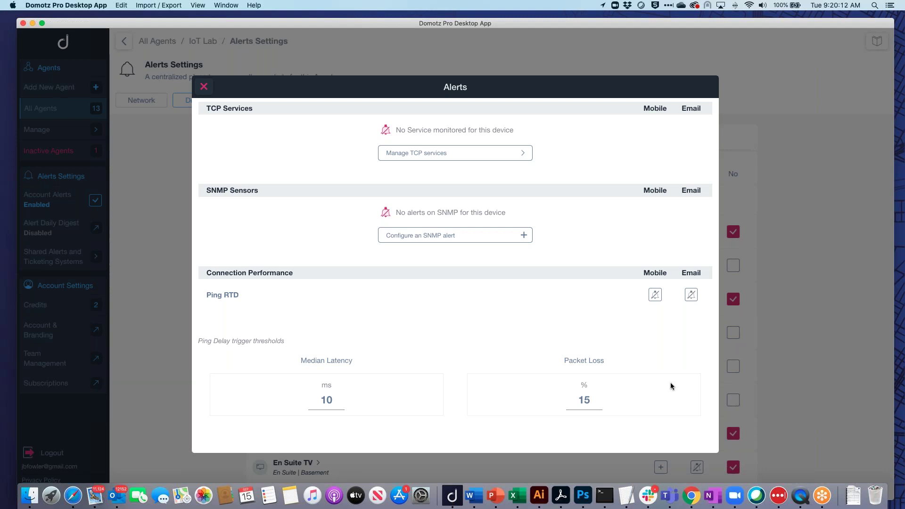
{"action": "scroll", "coordinate": [640, 380], "scroll_direction": "up", "scroll_amount": 5}
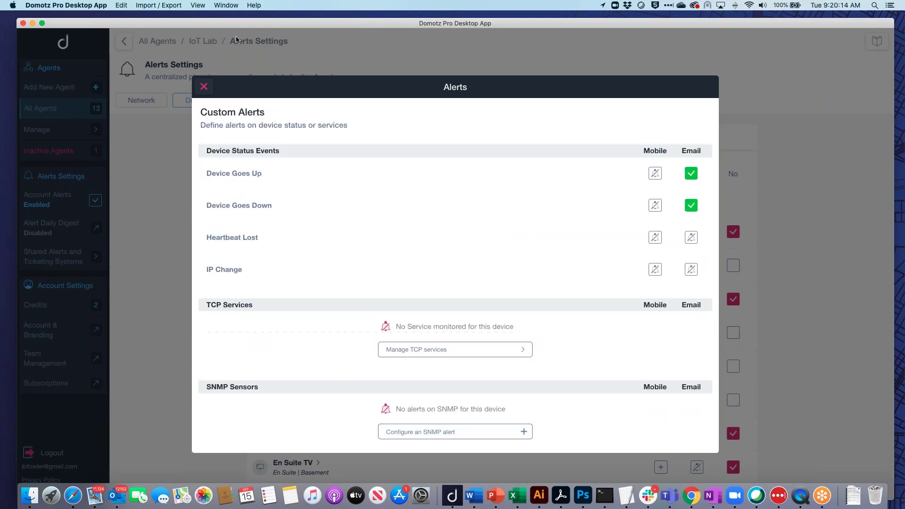
{"action": "left_click", "coordinate": [204, 87]}
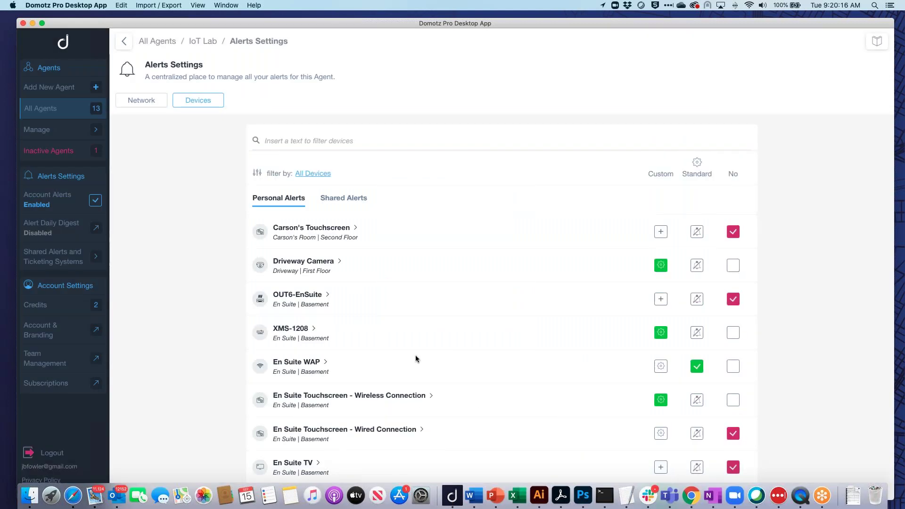
Give En Suite TV a Custom alert profile instead of none, then close the dialog.
{"action": "scroll", "coordinate": [415, 357], "scroll_direction": "down", "scroll_amount": 2}
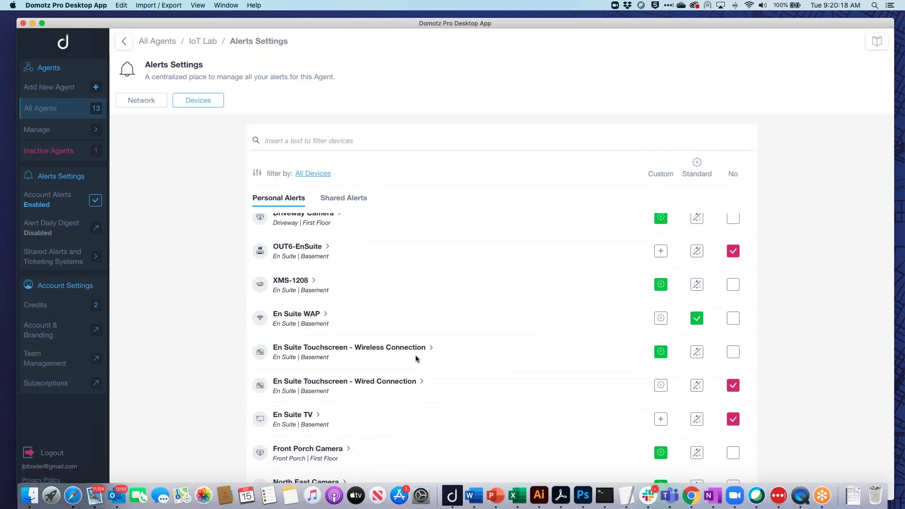
{"action": "scroll", "coordinate": [415, 357], "scroll_direction": "up", "scroll_amount": 1}
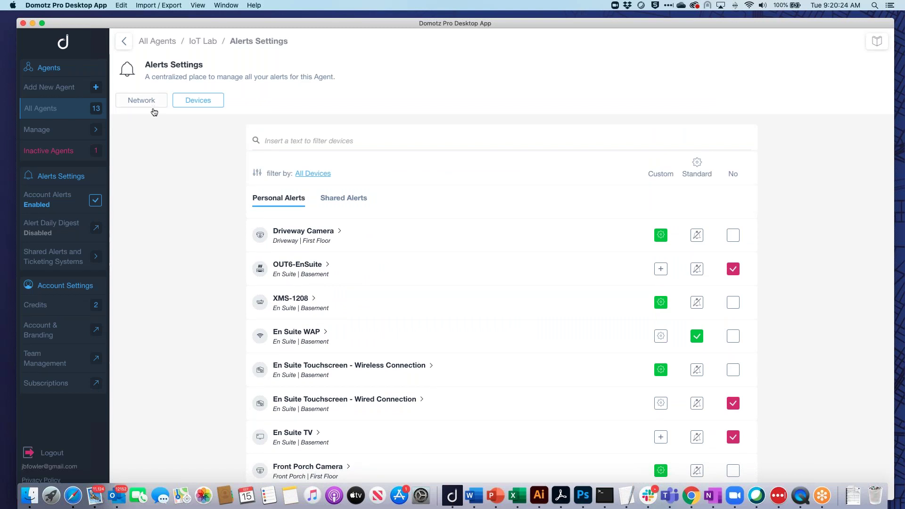
{"action": "scroll", "coordinate": [332, 310], "scroll_direction": "down", "scroll_amount": 2}
{"action": "scroll", "coordinate": [332, 310], "scroll_direction": "up", "scroll_amount": 2}
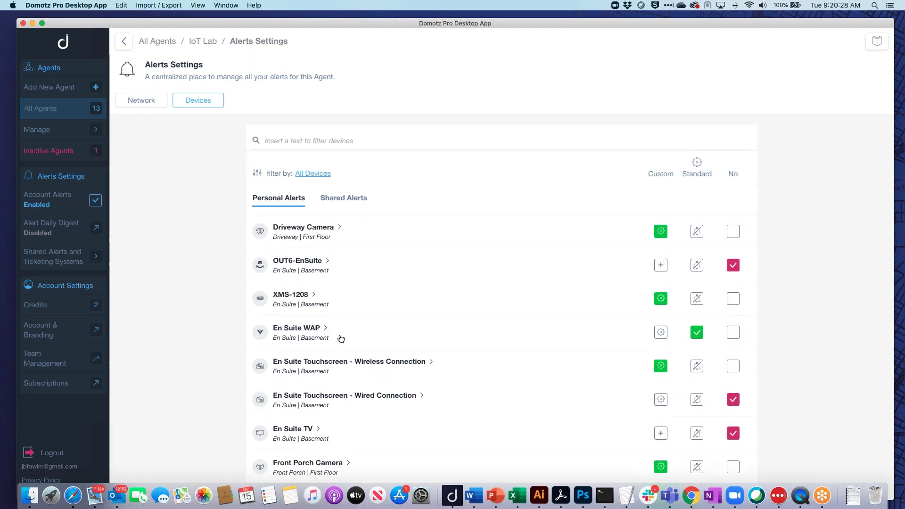
{"action": "left_click", "coordinate": [662, 433]}
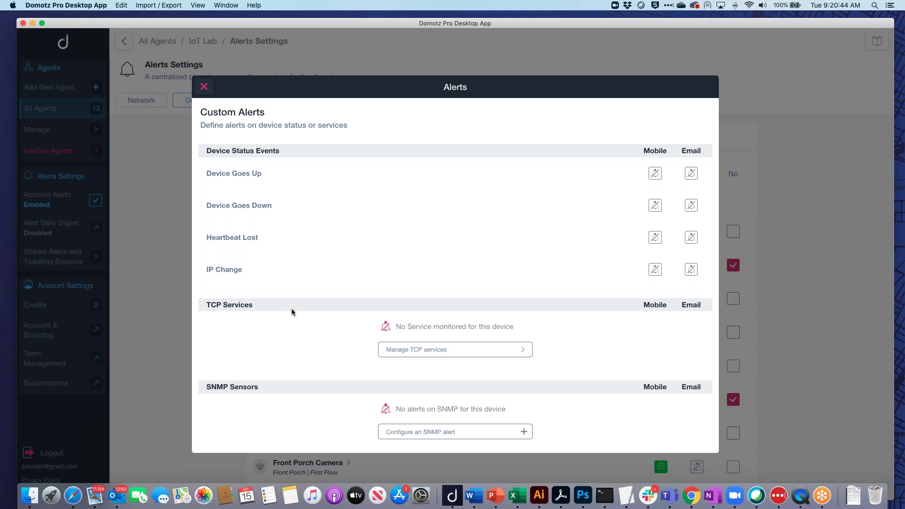
{"action": "left_click", "coordinate": [204, 87]}
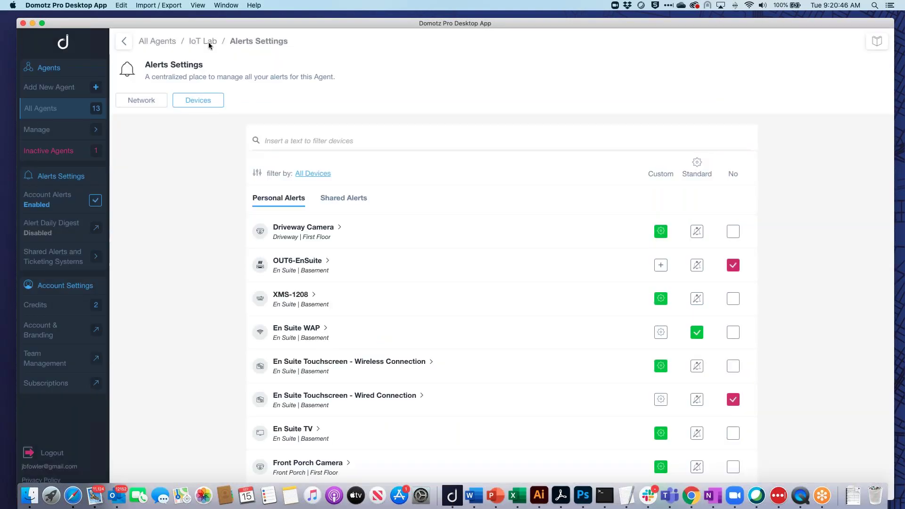
Open Shared Alerts and Ticketing Systems and review the three shared alerts and Slack/Teams webhooks.
{"action": "left_click", "coordinate": [96, 259]}
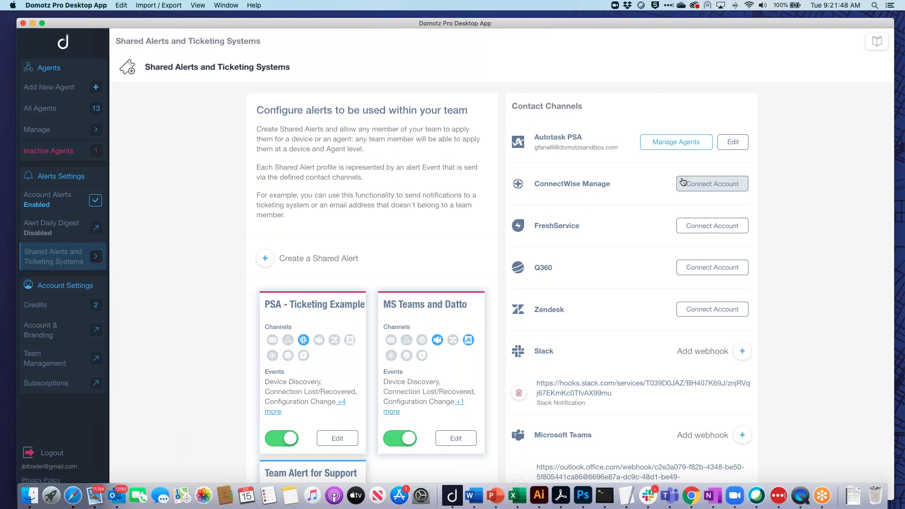
{"action": "scroll", "coordinate": [613, 258], "scroll_direction": "down", "scroll_amount": 3}
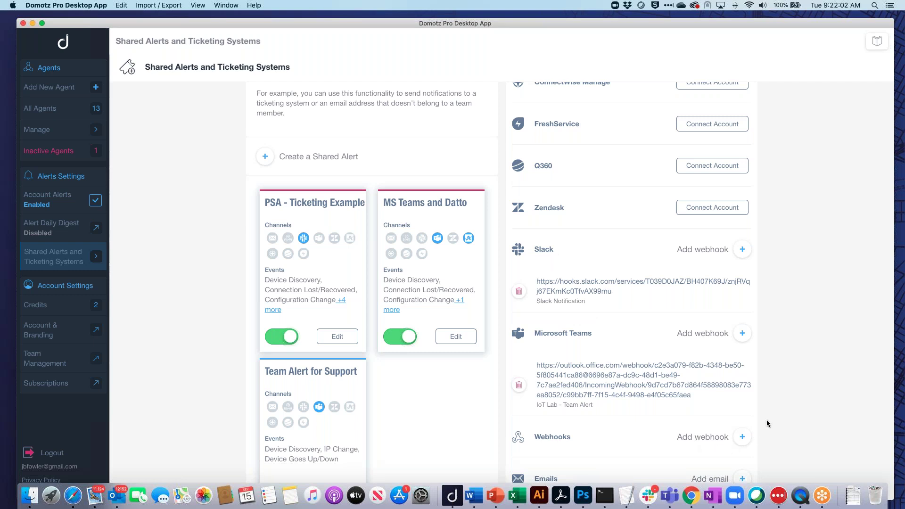
{"action": "scroll", "coordinate": [767, 423], "scroll_direction": "down", "scroll_amount": 2}
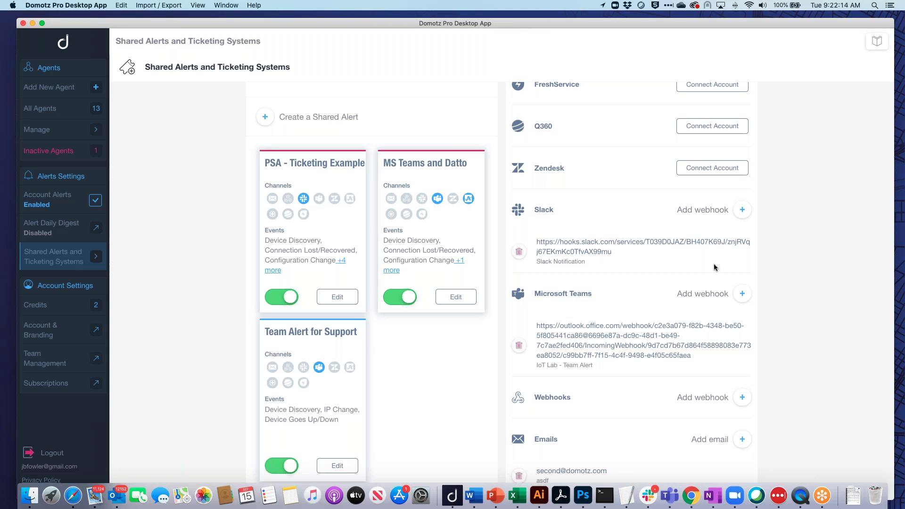
{"action": "scroll", "coordinate": [643, 349], "scroll_direction": "up", "scroll_amount": 5}
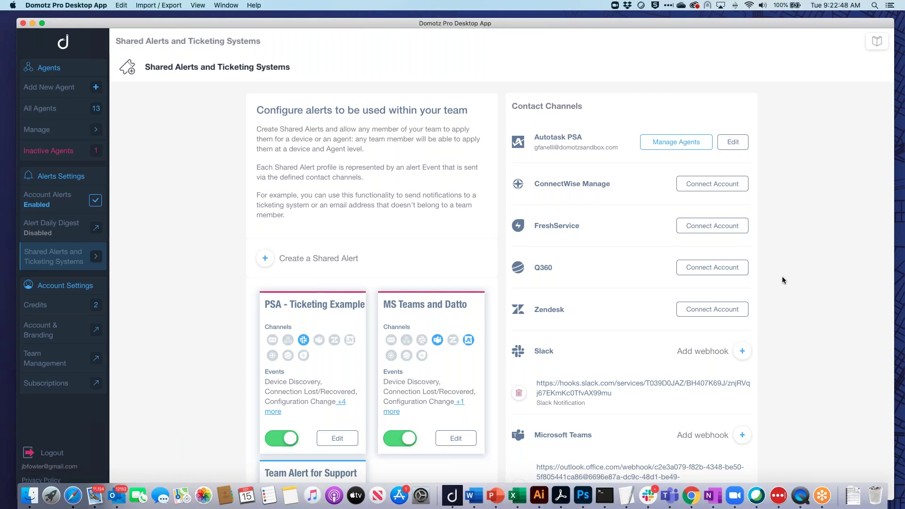
{"action": "scroll", "coordinate": [756, 307], "scroll_direction": "down", "scroll_amount": 5}
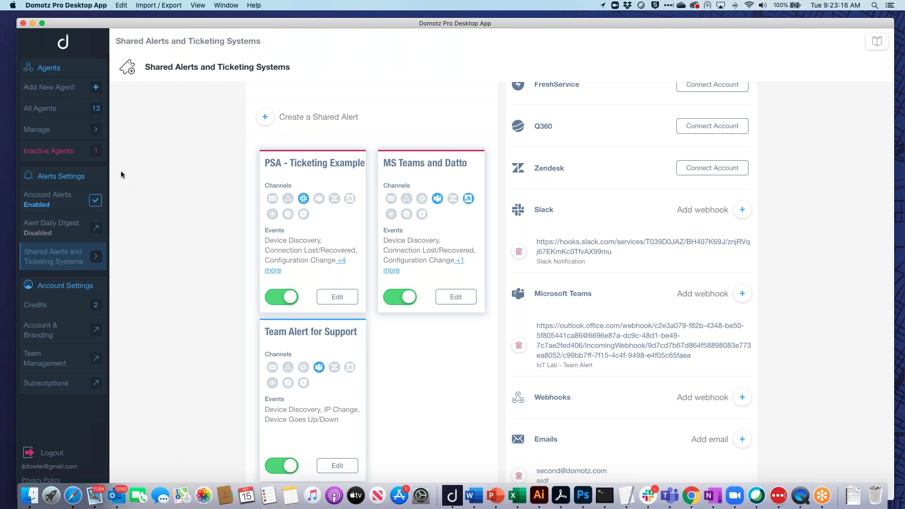
From All Agents, open 'Draper Office - Agent on Router' and list its 4 Cisco devices.
{"action": "left_click", "coordinate": [66, 109]}
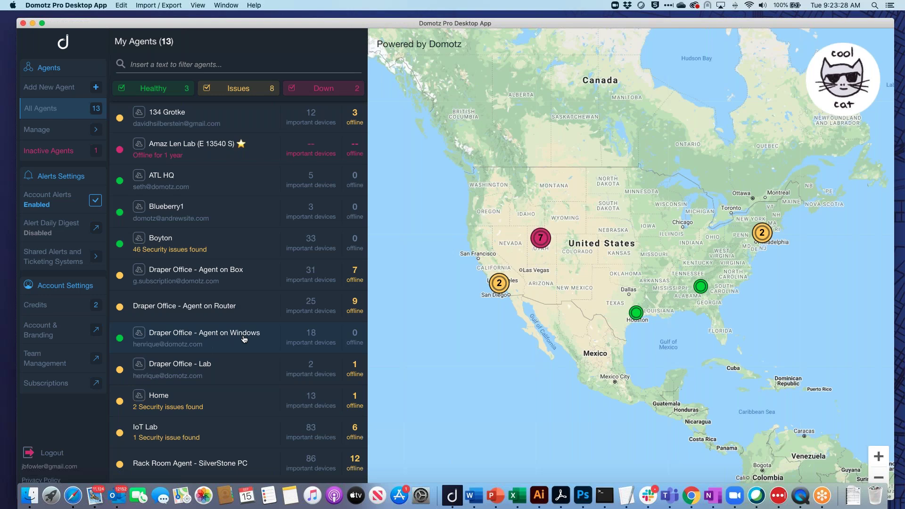
{"action": "left_click", "coordinate": [203, 305]}
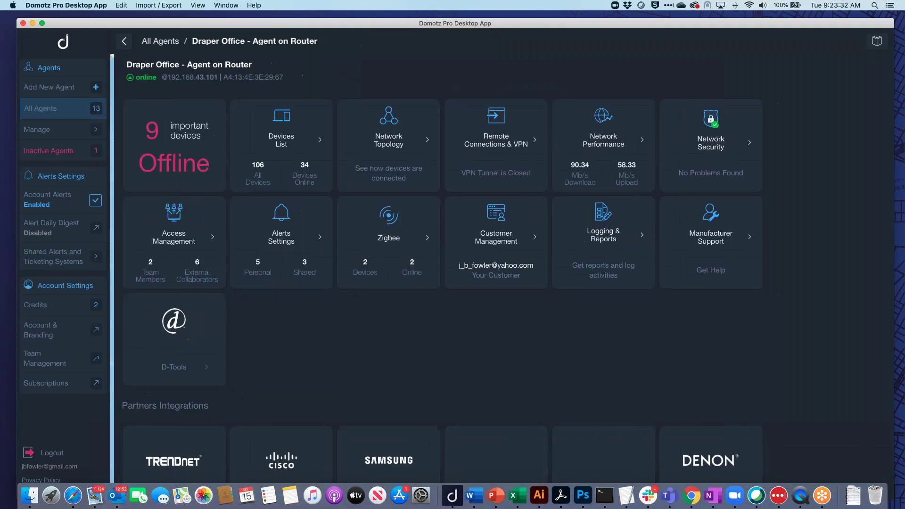
{"action": "scroll", "coordinate": [342, 305], "scroll_direction": "down", "scroll_amount": 1}
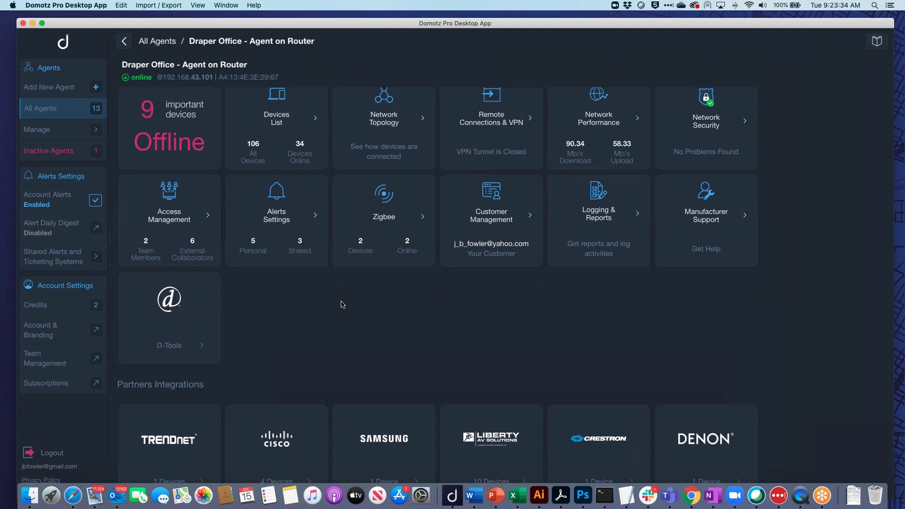
{"action": "left_click", "coordinate": [285, 441]}
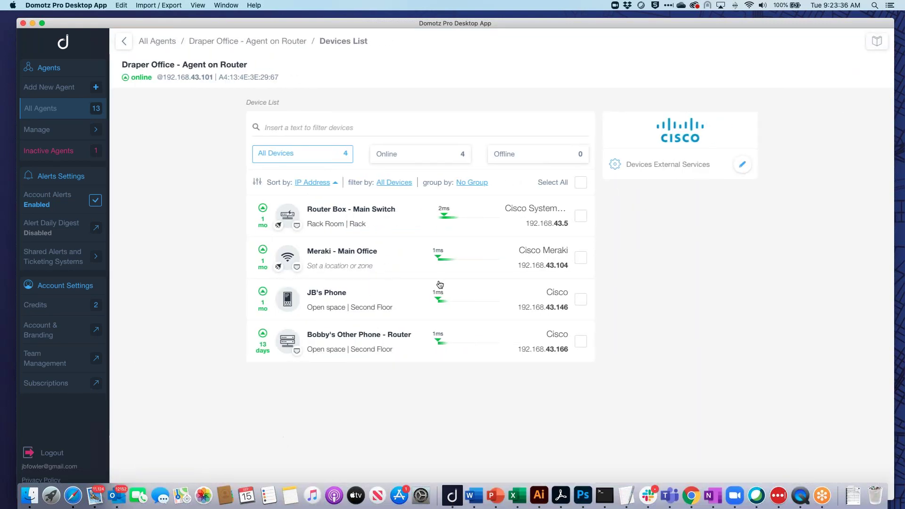
Compare Router Box - Main Switch's Aug 04 archived Automatic Backup against its latest configuration backup.
{"action": "left_click", "coordinate": [377, 214]}
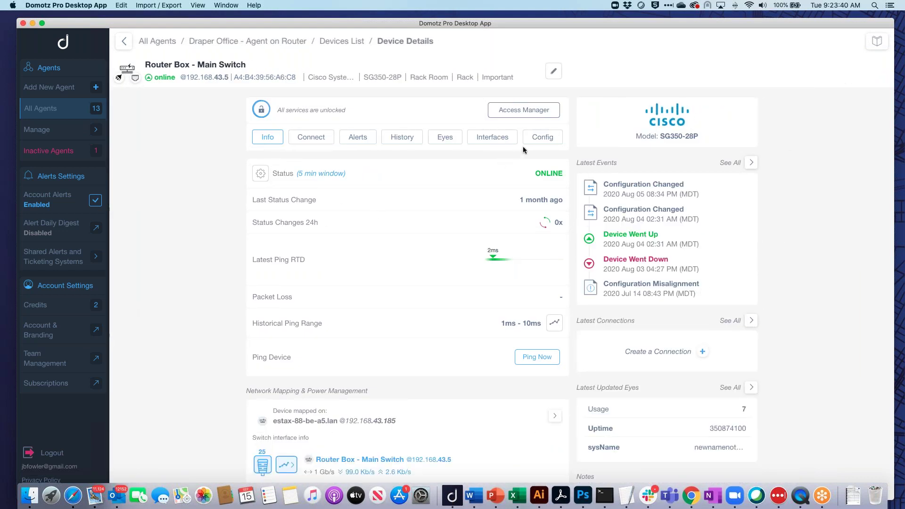
{"action": "left_click", "coordinate": [542, 138]}
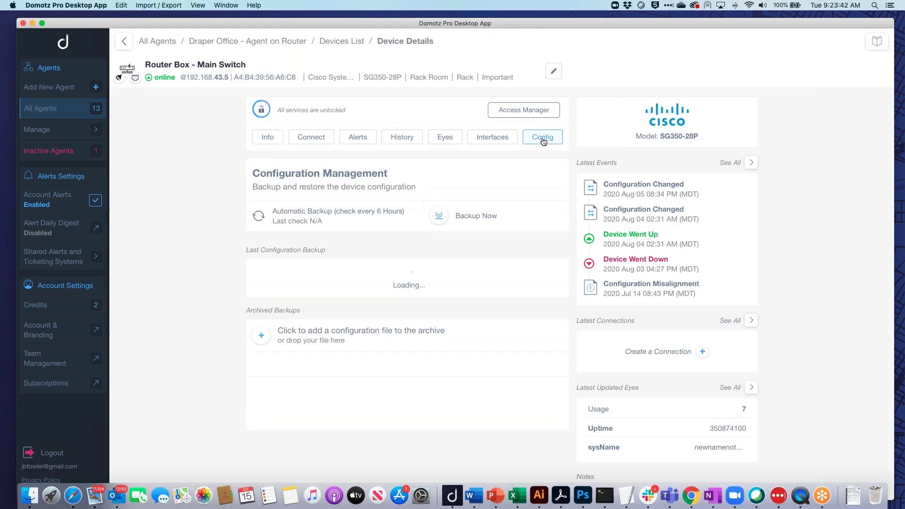
{"action": "scroll", "coordinate": [503, 286], "scroll_direction": "down", "scroll_amount": 3}
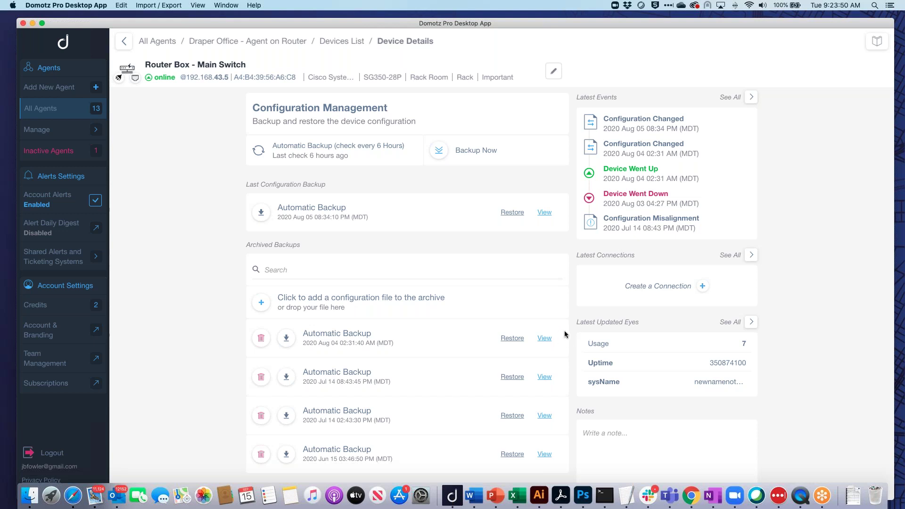
{"action": "left_click", "coordinate": [545, 338]}
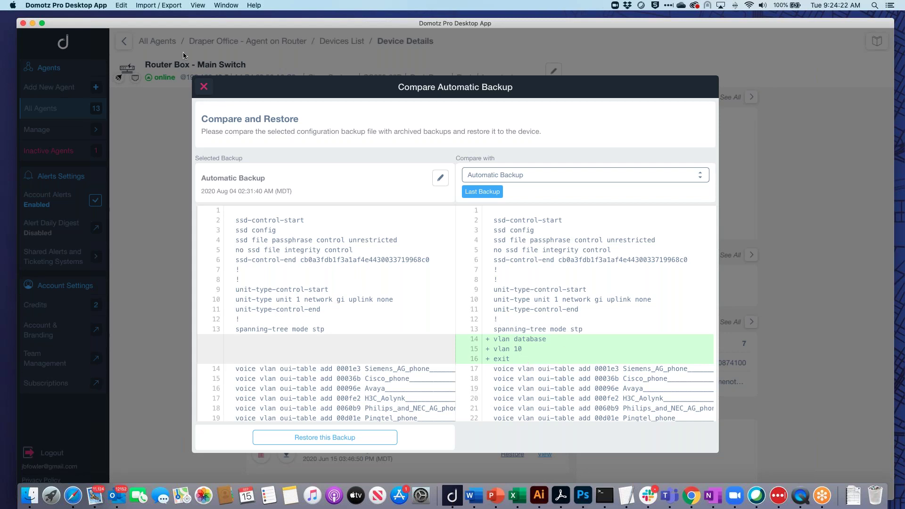
Close the Compare Automatic Backup dialog to return to the switch's Configuration Management.
{"action": "left_click", "coordinate": [204, 87]}
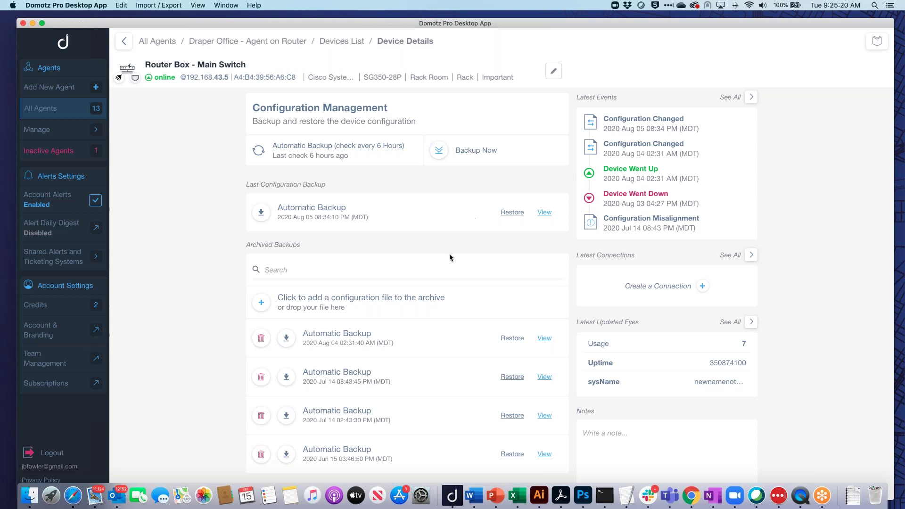
{"action": "scroll", "coordinate": [420, 261], "scroll_direction": "down", "scroll_amount": 2}
{"action": "scroll", "coordinate": [407, 283], "scroll_direction": "up", "scroll_amount": 5}
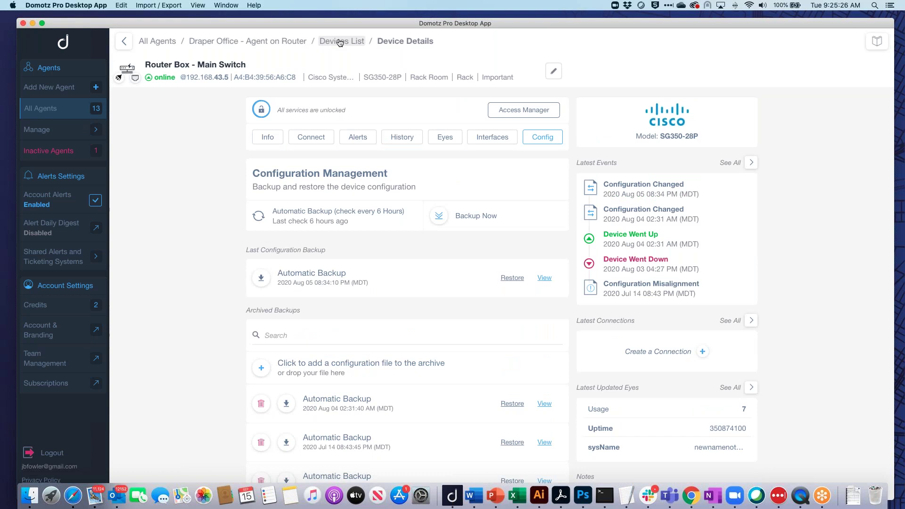
Go back to All Agents and open the IoT Lab Devices List of 152 devices.
{"action": "left_click", "coordinate": [293, 41]}
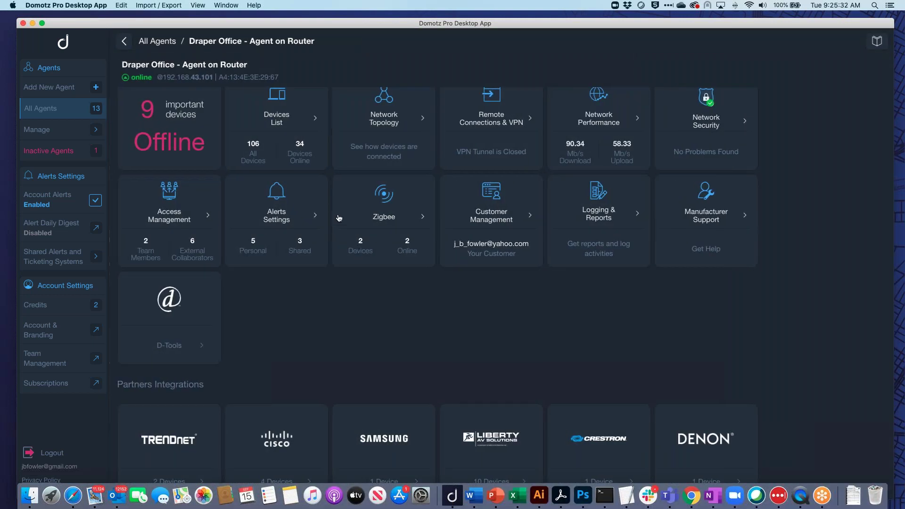
{"action": "scroll", "coordinate": [314, 191], "scroll_direction": "up", "scroll_amount": 1}
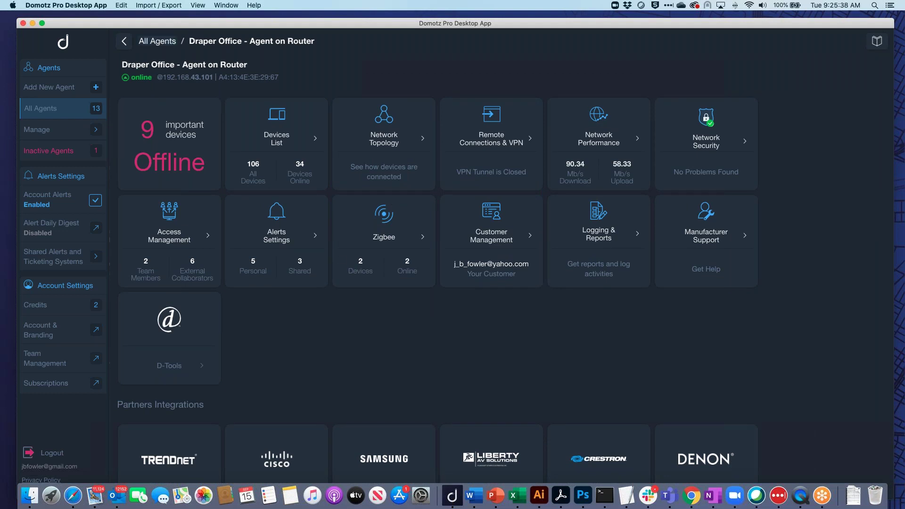
{"action": "left_click", "coordinate": [157, 41]}
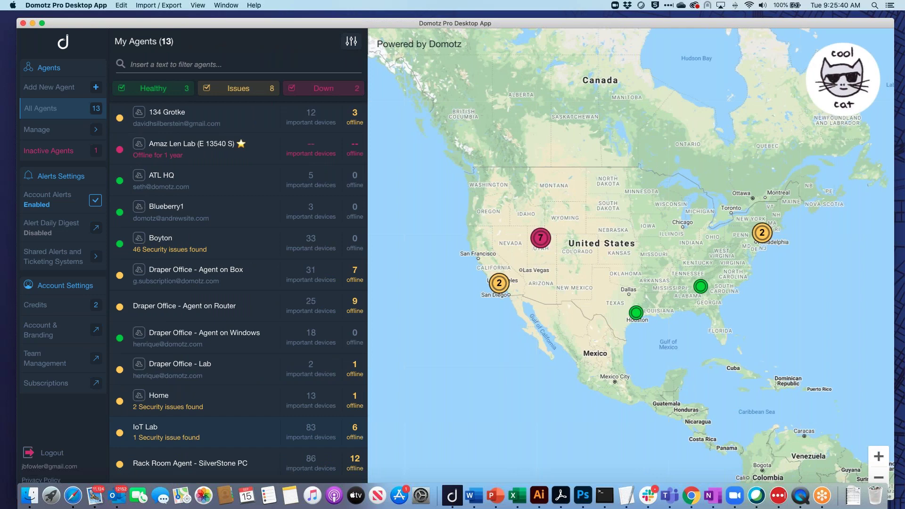
{"action": "left_click", "coordinate": [144, 432]}
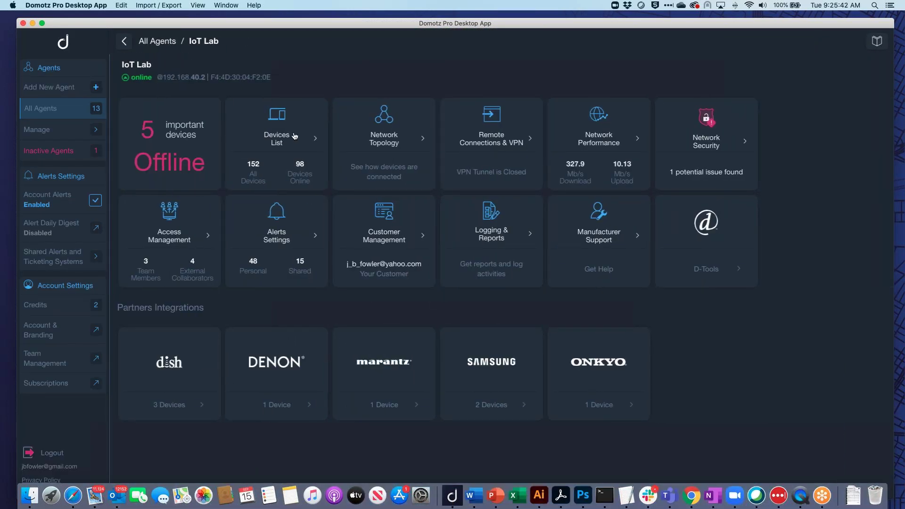
{"action": "left_click", "coordinate": [294, 136]}
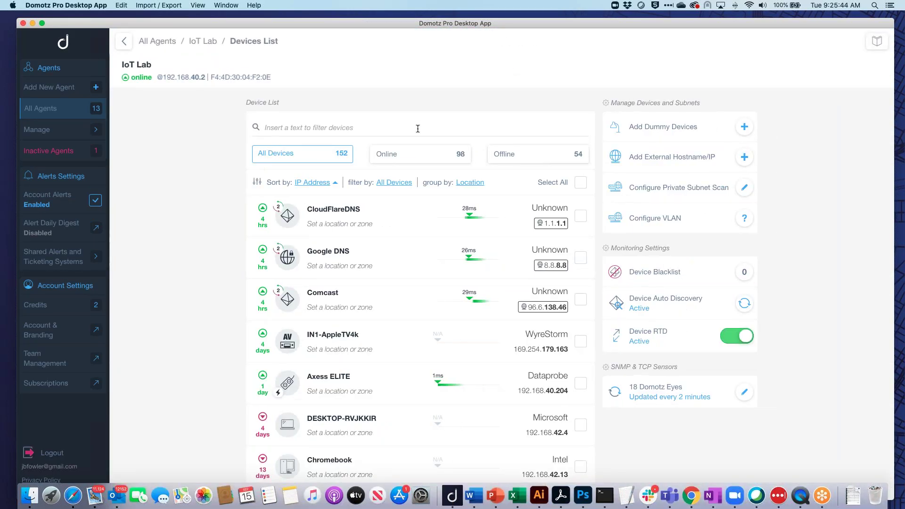
Filter devices for 'geis', open Geist Watchdog, and show its Theater Rack temperature and humidity Eyes.
{"action": "type", "text": "geis"}
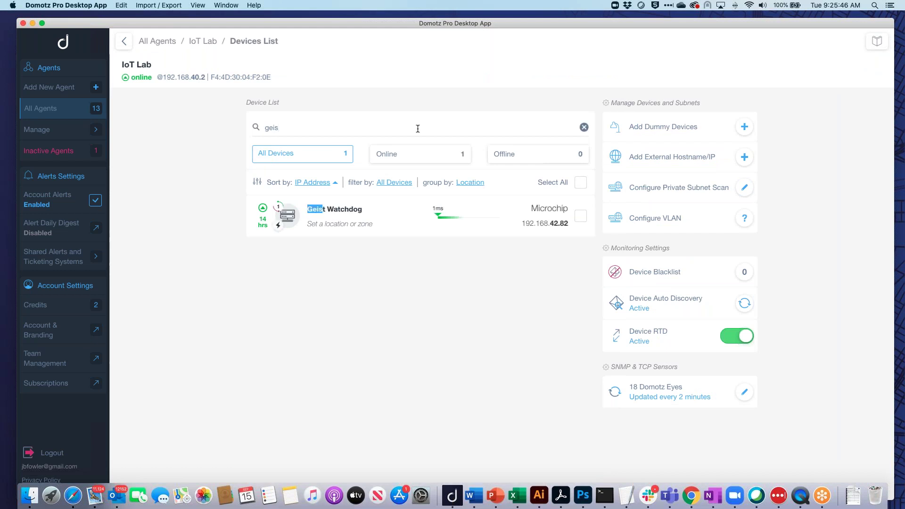
{"action": "mouse_move", "coordinate": [471, 235]}
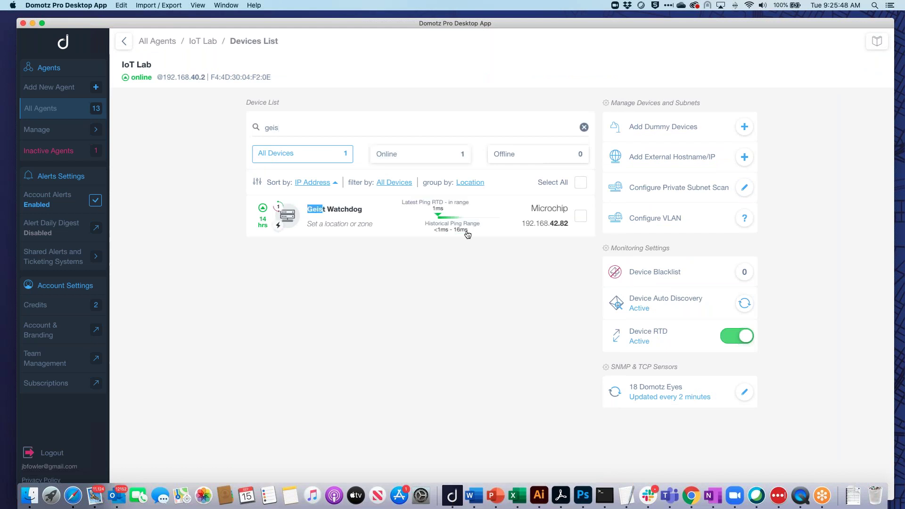
{"action": "left_click", "coordinate": [362, 211]}
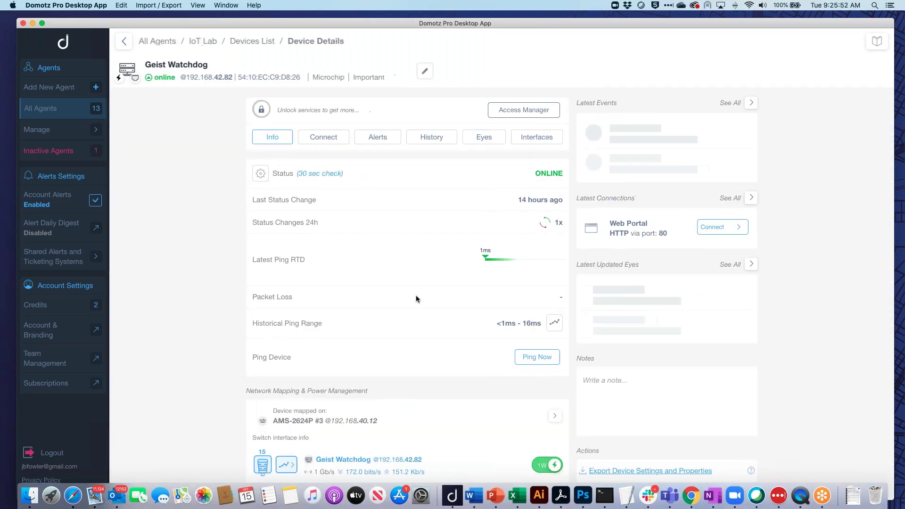
{"action": "scroll", "coordinate": [415, 295], "scroll_direction": "down", "scroll_amount": 5}
{"action": "scroll", "coordinate": [415, 295], "scroll_direction": "down", "scroll_amount": 2}
{"action": "scroll", "coordinate": [426, 198], "scroll_direction": "up", "scroll_amount": 10}
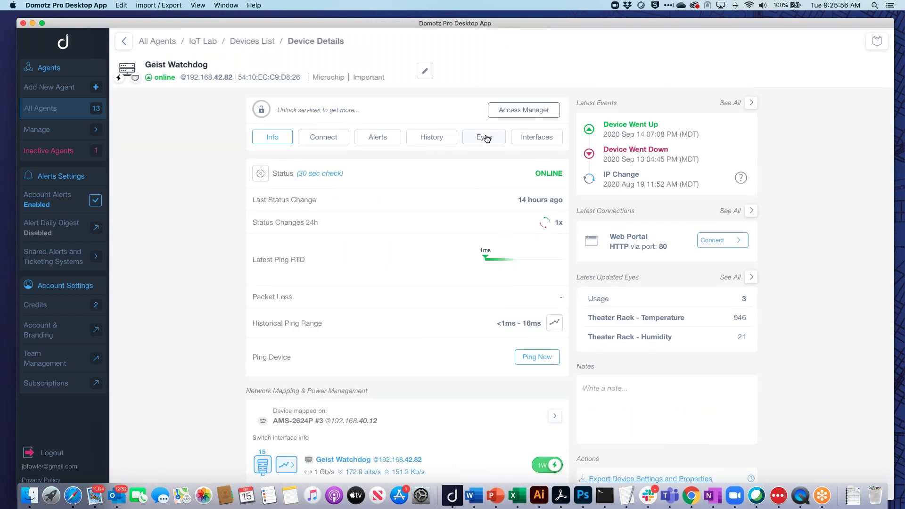
{"action": "left_click", "coordinate": [486, 137]}
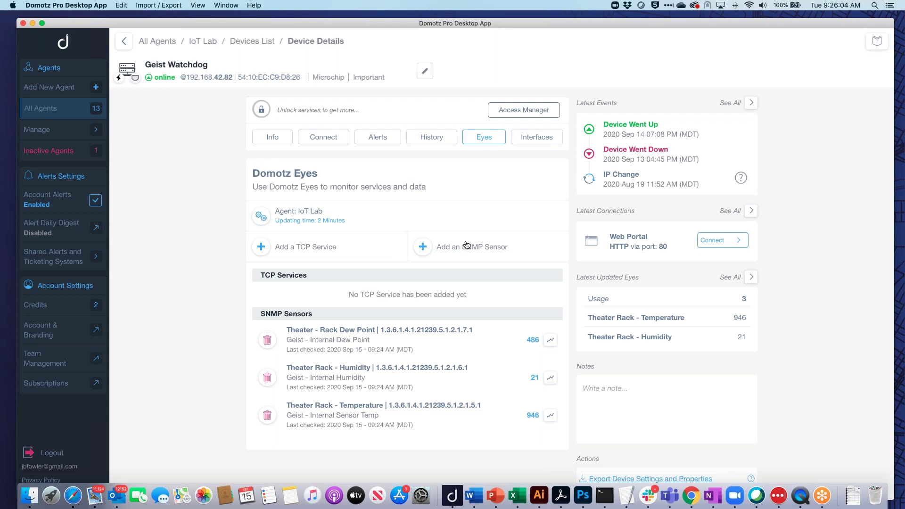
Search the Monitor SNMP objects picker for 'temp', then clear the search and close it.
{"action": "left_click", "coordinate": [427, 250]}
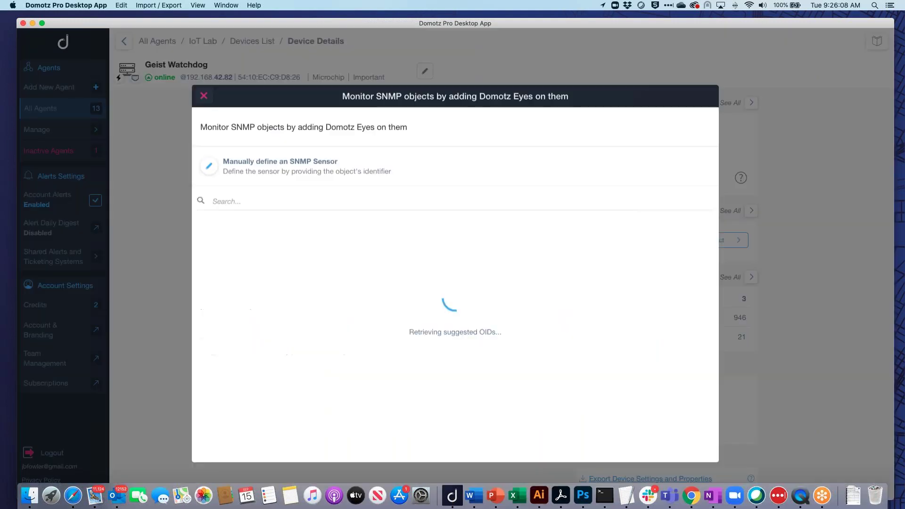
{"action": "left_click", "coordinate": [318, 192]}
{"action": "type", "text": "temp"}
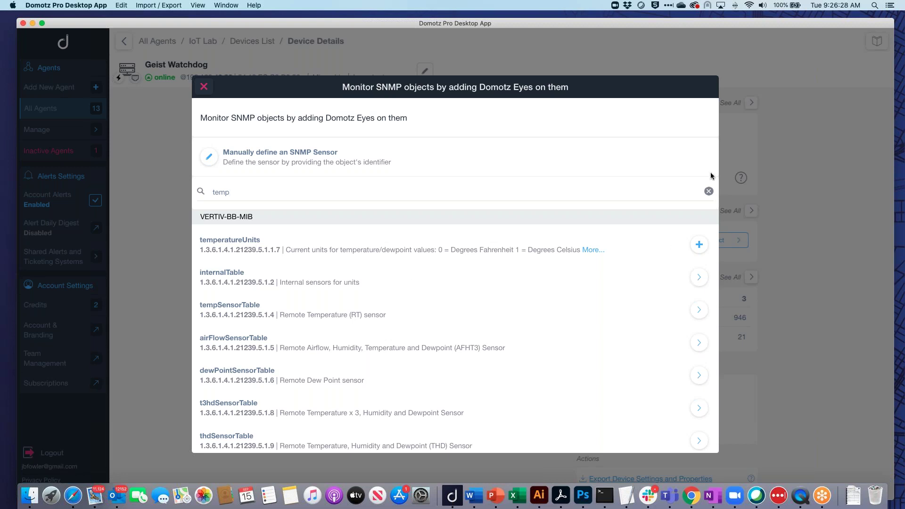
{"action": "left_click", "coordinate": [708, 191]}
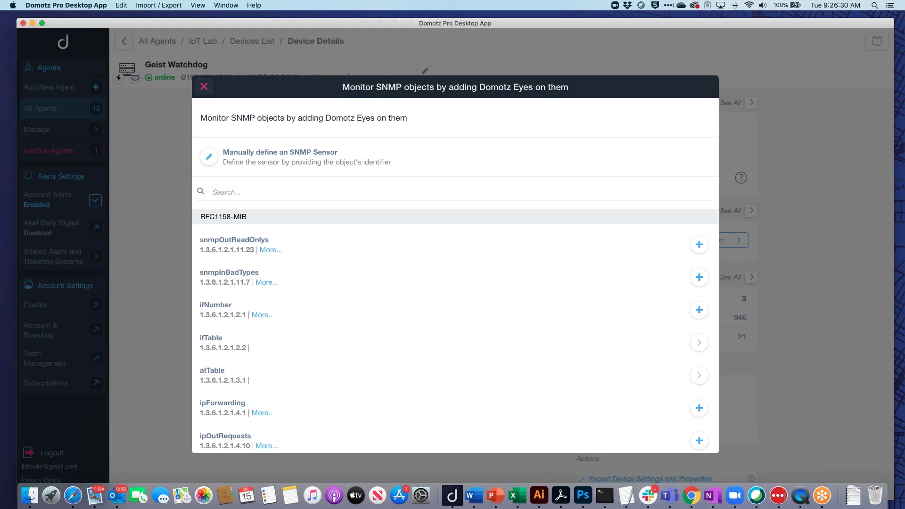
{"action": "left_click", "coordinate": [207, 88]}
{"action": "scroll", "coordinate": [411, 333], "scroll_direction": "down", "scroll_amount": 2}
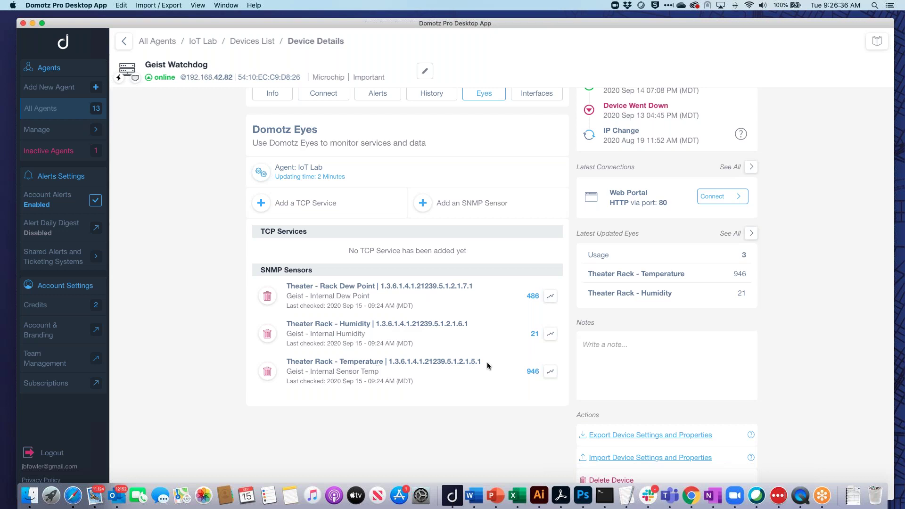
{"action": "left_click", "coordinate": [550, 373]}
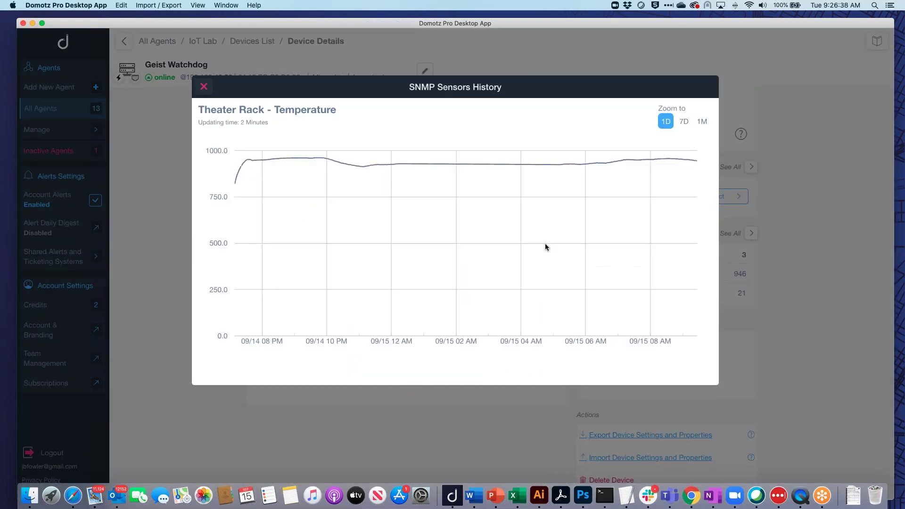
{"action": "left_click", "coordinate": [702, 122]}
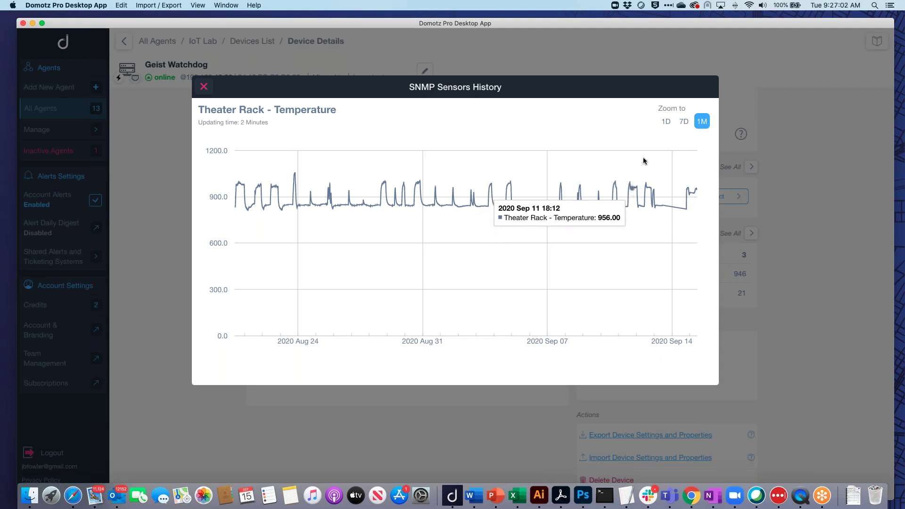
{"action": "left_click", "coordinate": [204, 86]}
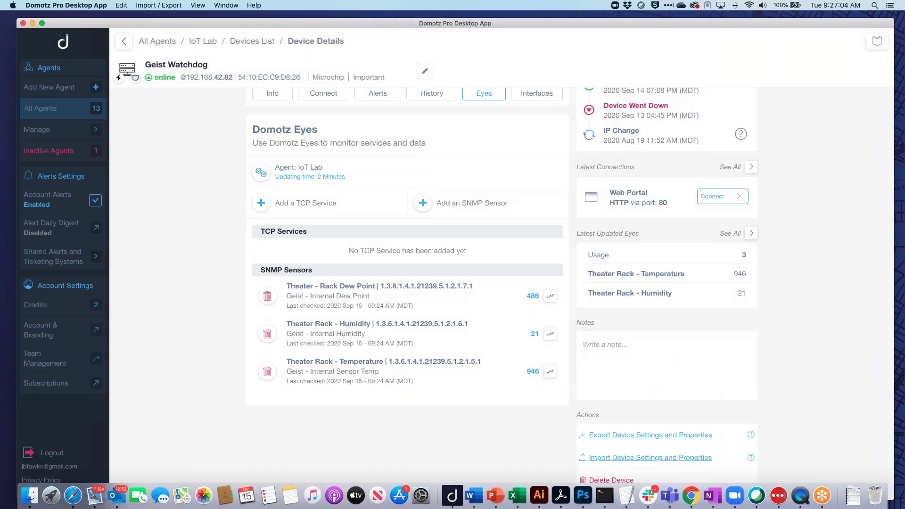
Review Geist Watchdog's Alerts tab, including the Theater Rack Temperature above 1050 email alert.
{"action": "left_click", "coordinate": [380, 99]}
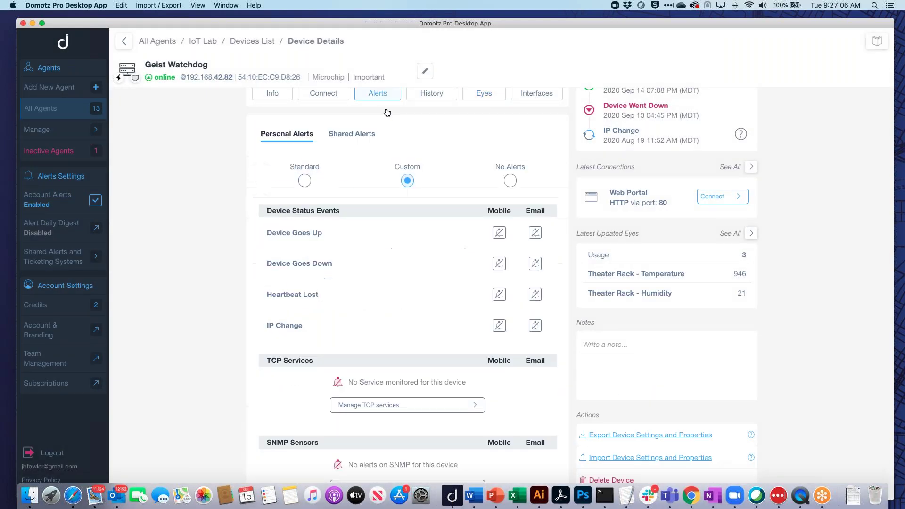
{"action": "scroll", "coordinate": [465, 358], "scroll_direction": "down", "scroll_amount": 5}
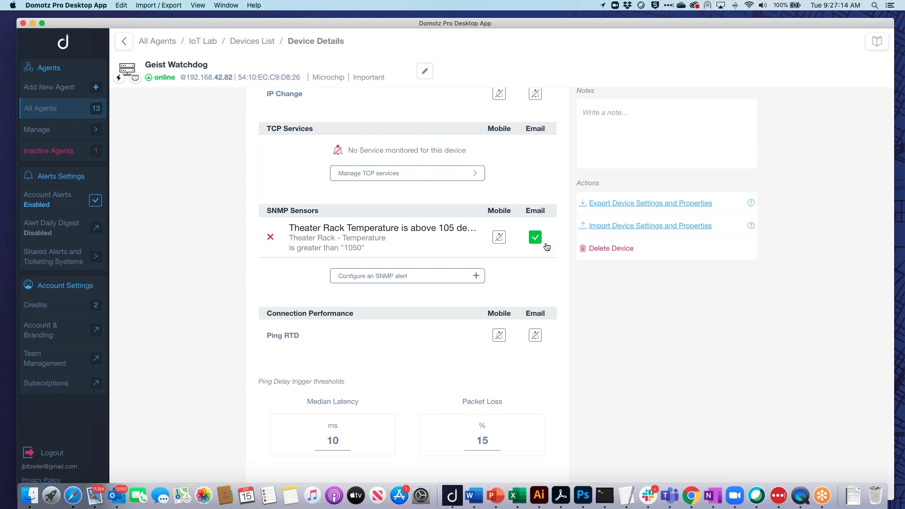
{"action": "scroll", "coordinate": [546, 247], "scroll_direction": "up", "scroll_amount": 1}
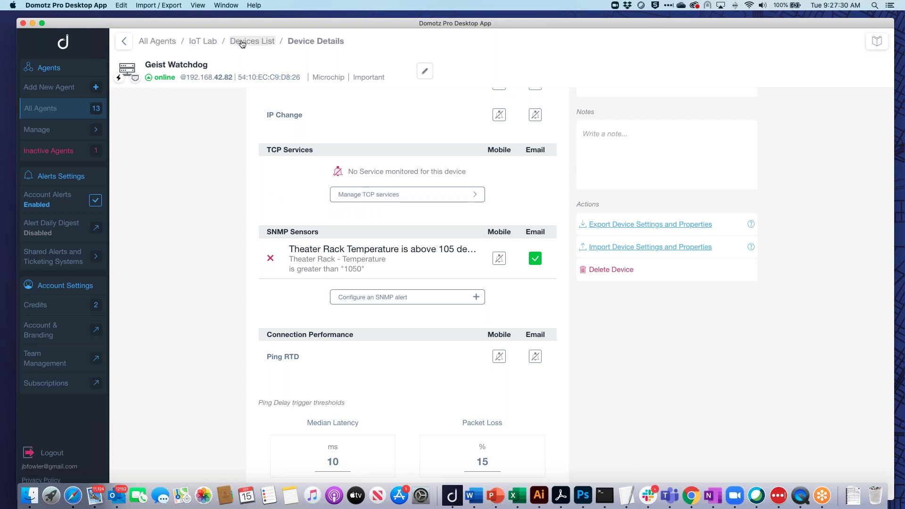
Filter IoT Lab's devices for 'ams' and launch AMS-2624P #2's HTTP Web Portal connection.
{"action": "left_click", "coordinate": [210, 43]}
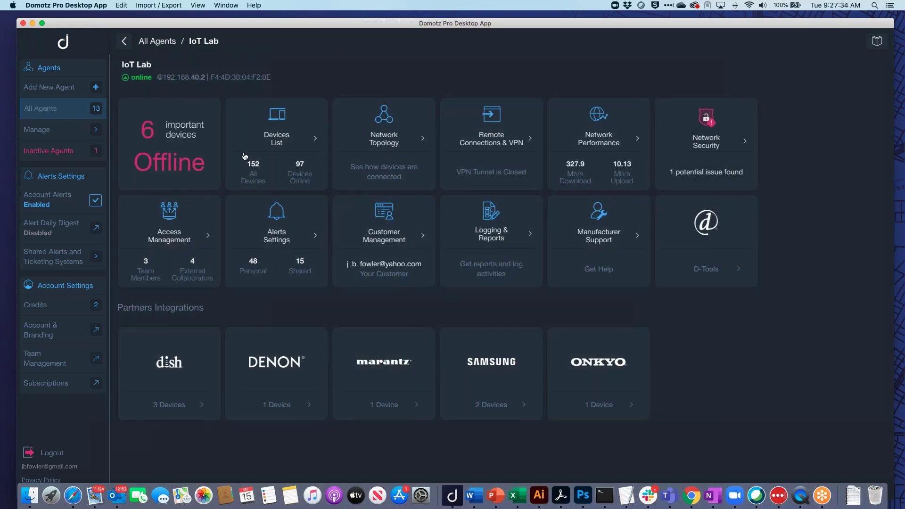
{"action": "left_click", "coordinate": [286, 139]}
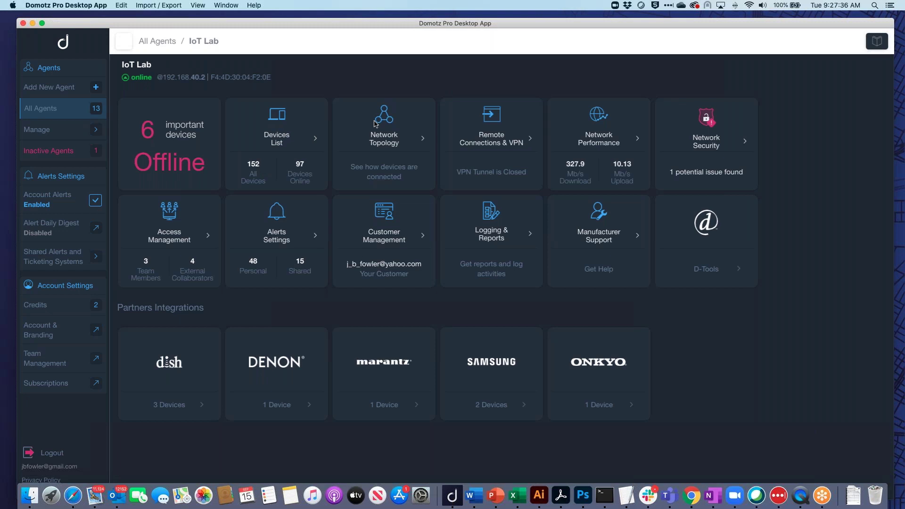
{"action": "left_click", "coordinate": [398, 122]}
{"action": "type", "text": "ams"}
{"action": "scroll", "coordinate": [388, 403], "scroll_direction": "down", "scroll_amount": 1}
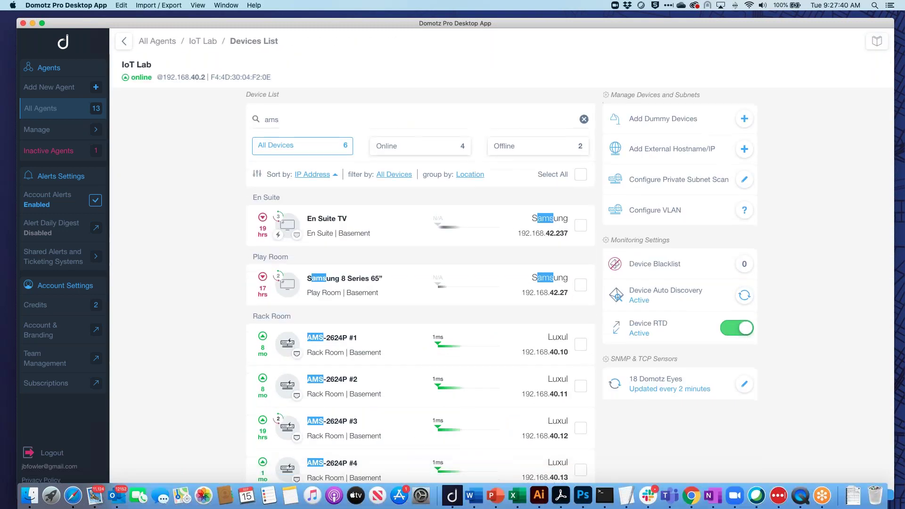
{"action": "left_click", "coordinate": [373, 385]}
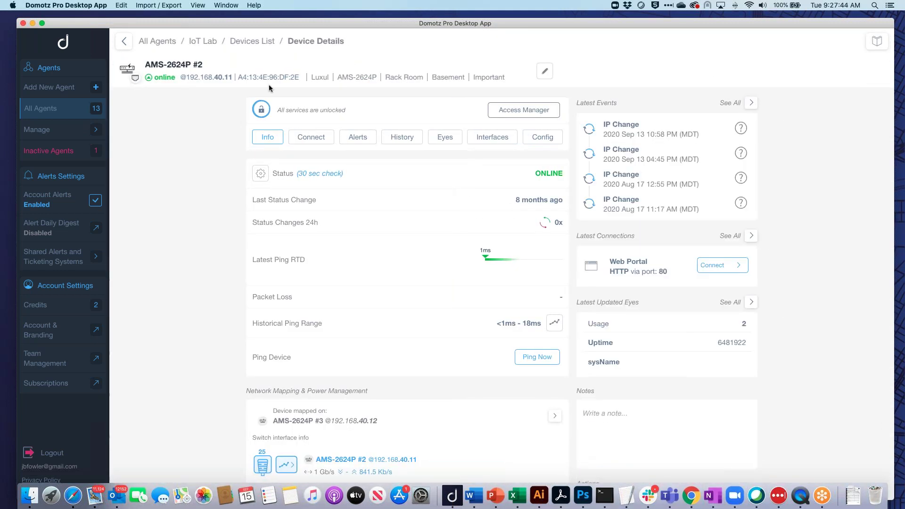
{"action": "left_click", "coordinate": [311, 136]}
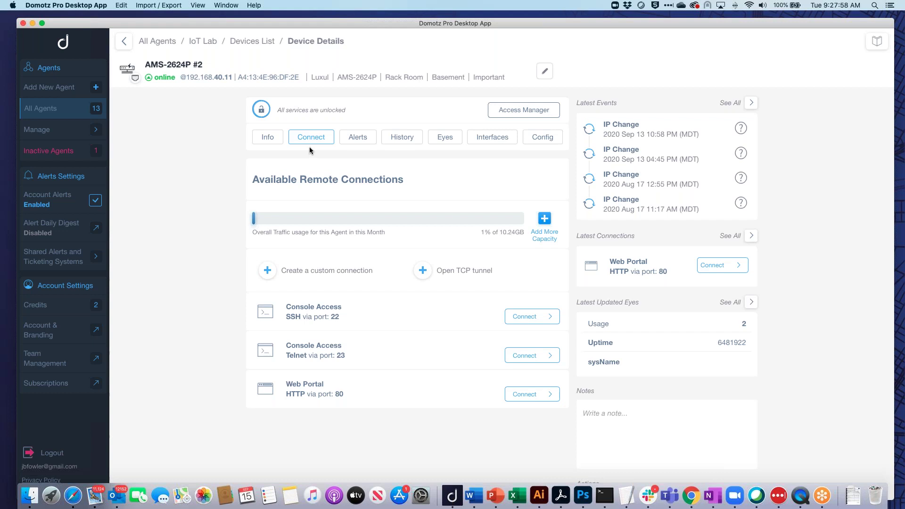
{"action": "left_click", "coordinate": [537, 393]}
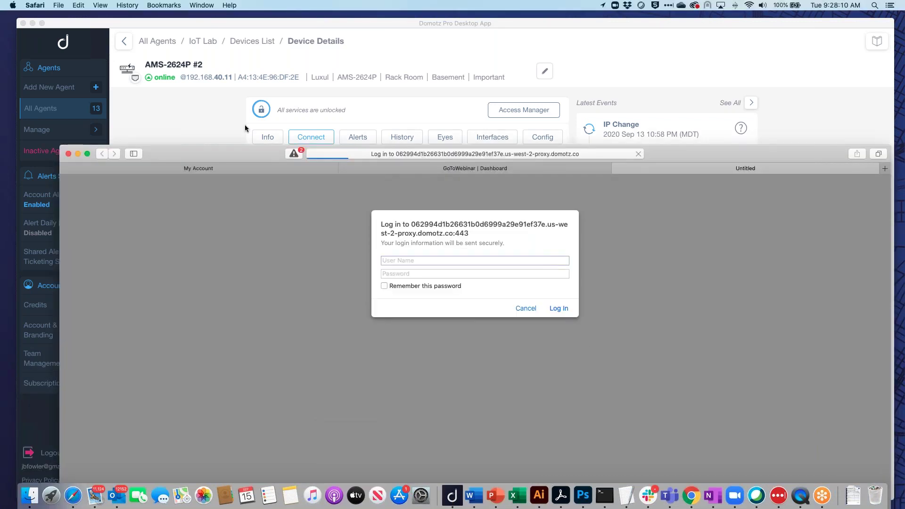
Sign in to the switch's web portal with its user name and password.
{"action": "left_click_drag", "start_coordinate": [230, 78], "coordinate": [228, 36]}
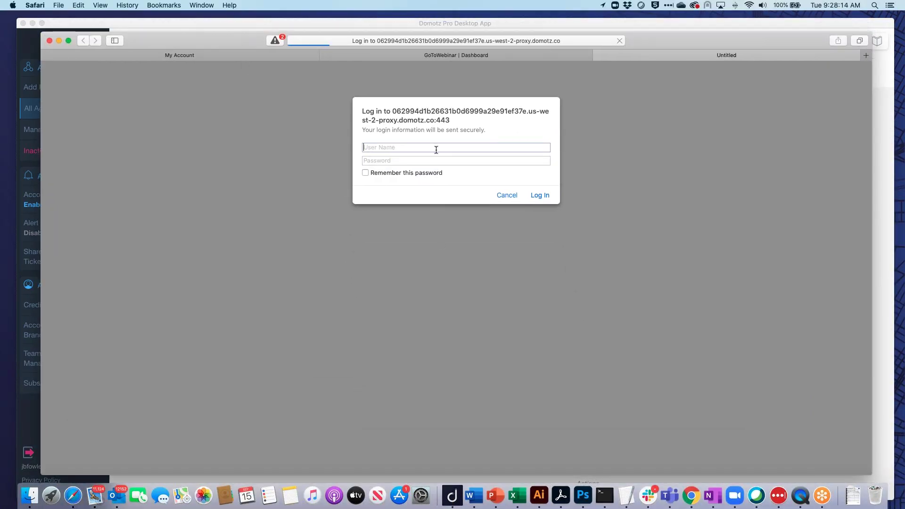
{"action": "type", "text": "admin"}
{"action": "key", "text": "Tab"}
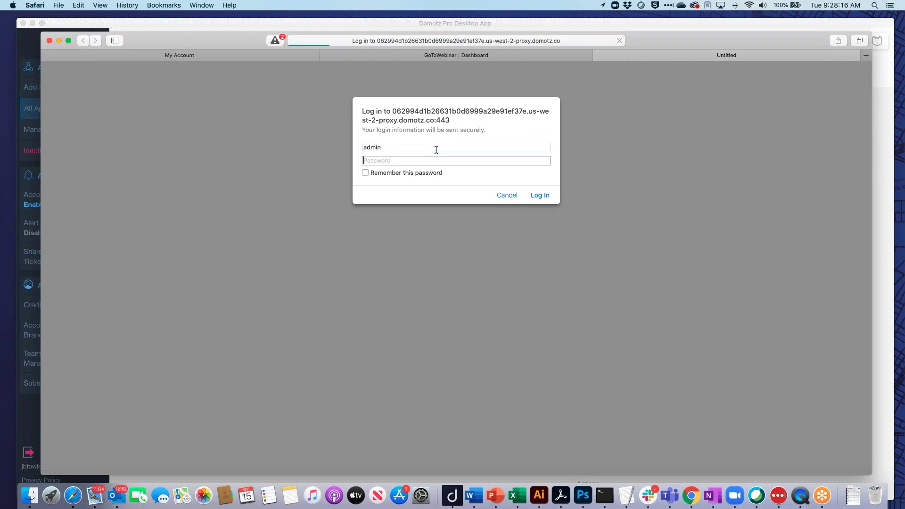
{"action": "type", "text": "********"}
{"action": "left_click", "coordinate": [541, 195]}
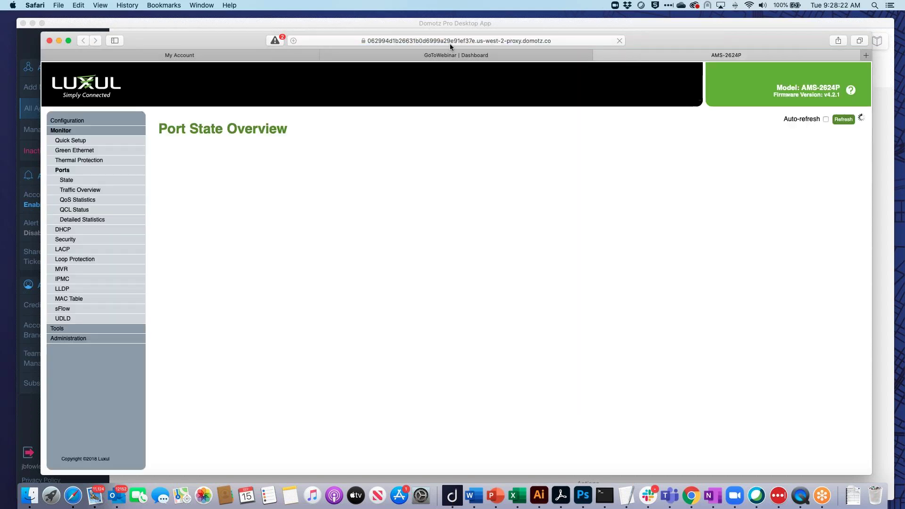
Check the proxy address, then open Configuration > Quick Setup > Private VLANs > Membership.
{"action": "left_click", "coordinate": [418, 41]}
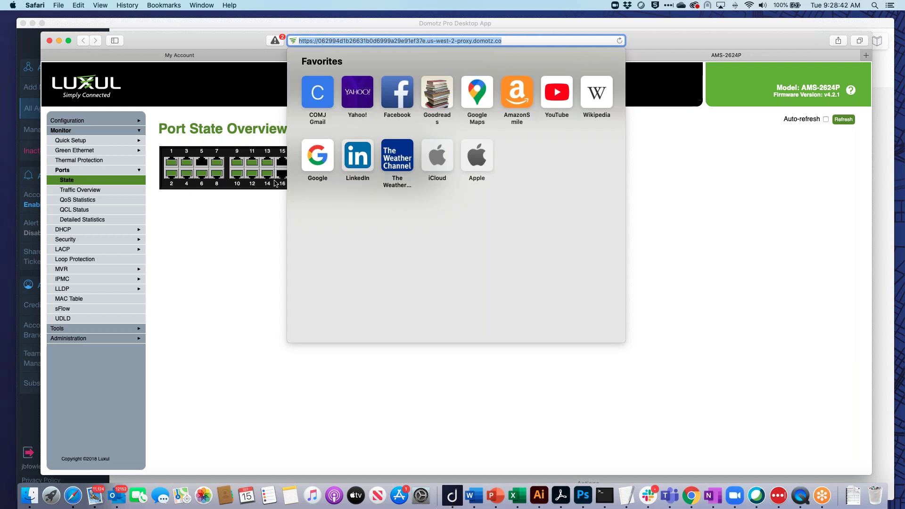
{"action": "left_click", "coordinate": [253, 217]}
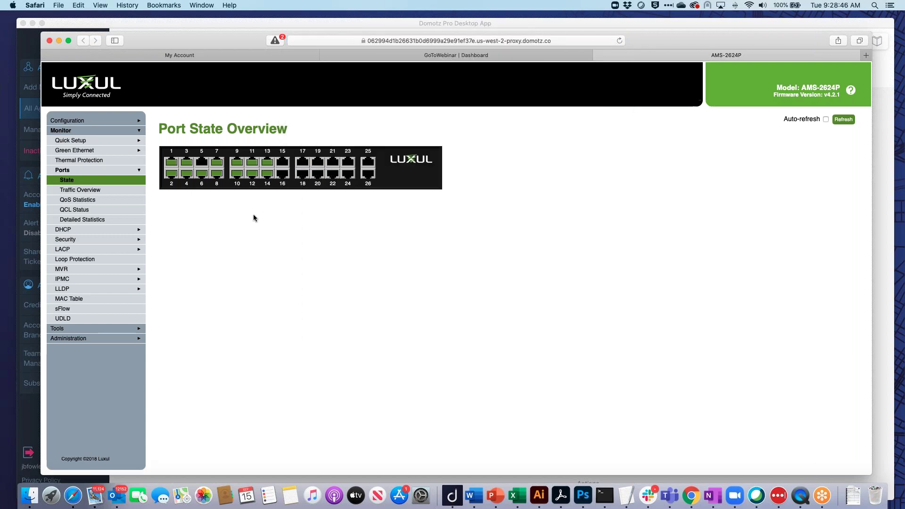
{"action": "left_click", "coordinate": [105, 122]}
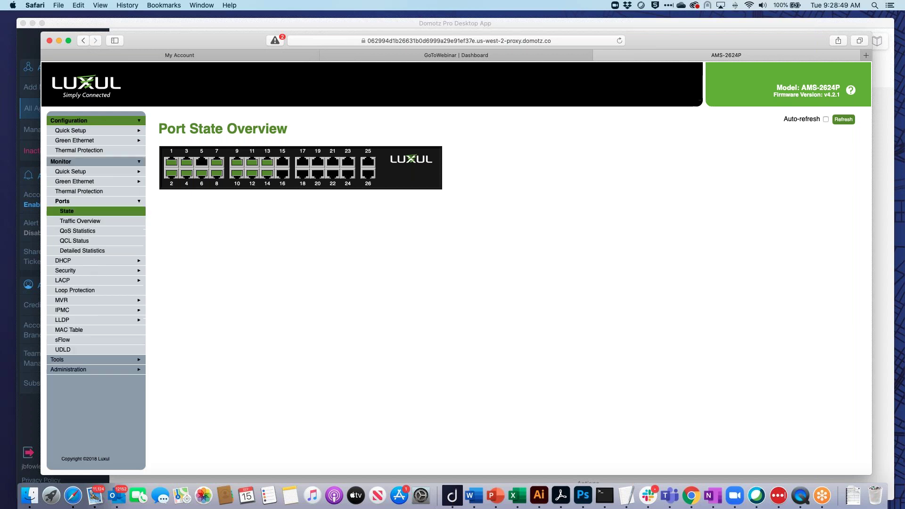
{"action": "left_click", "coordinate": [101, 132]}
{"action": "left_click", "coordinate": [120, 171]}
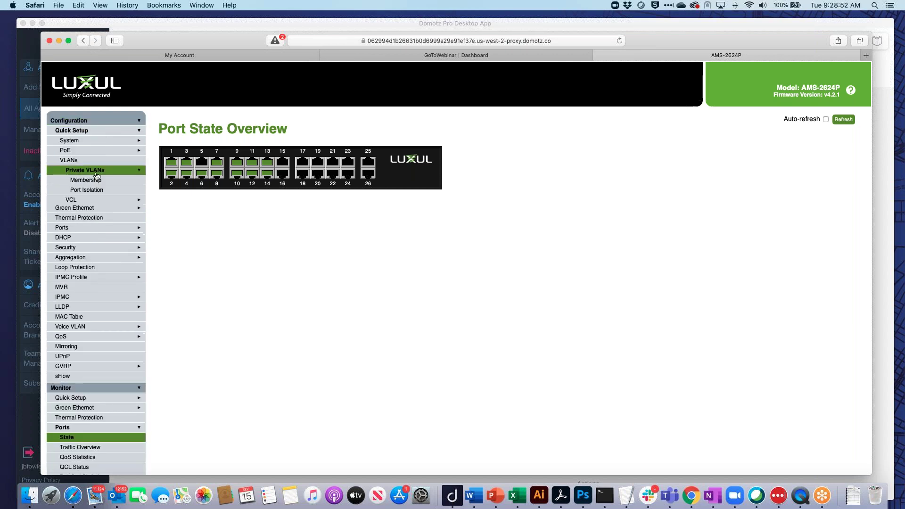
{"action": "left_click", "coordinate": [85, 179]}
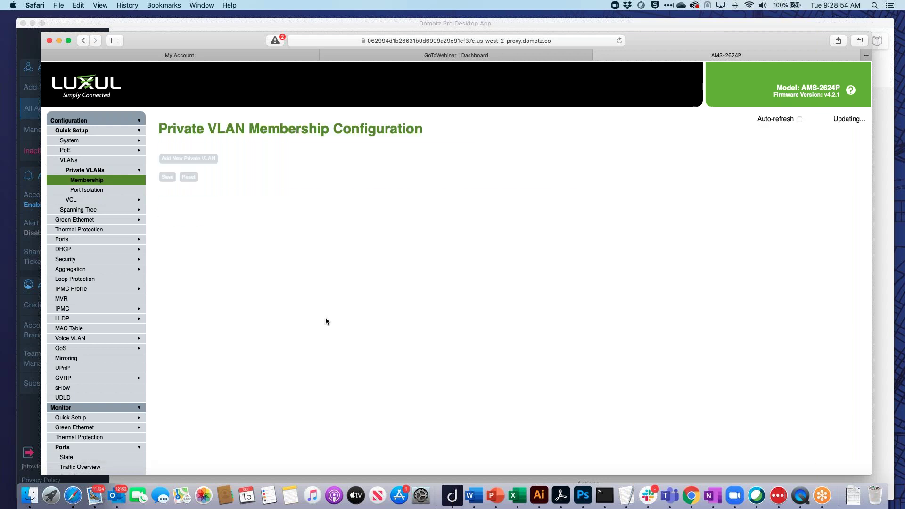
Review the Global and Port VLAN Configuration table, then bring Domotz Pro back to front.
{"action": "left_click", "coordinate": [90, 161]}
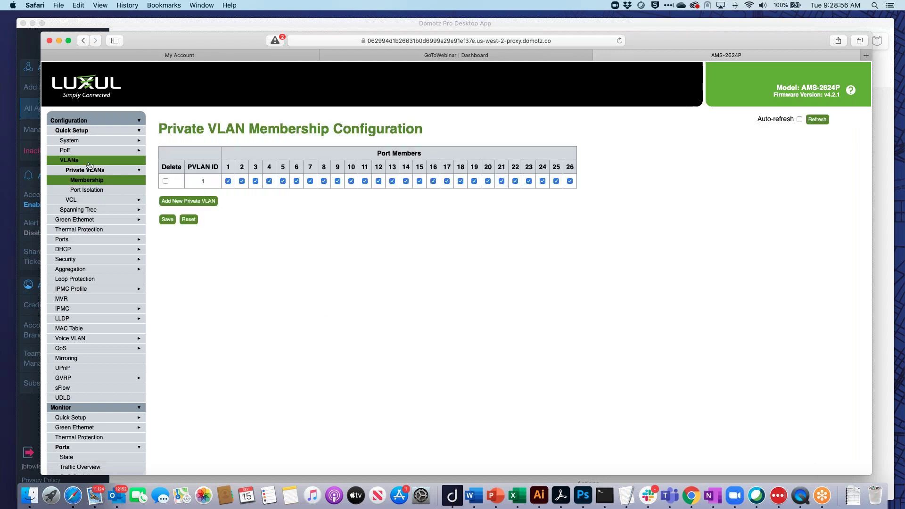
{"action": "scroll", "coordinate": [424, 350], "scroll_direction": "down", "scroll_amount": 5}
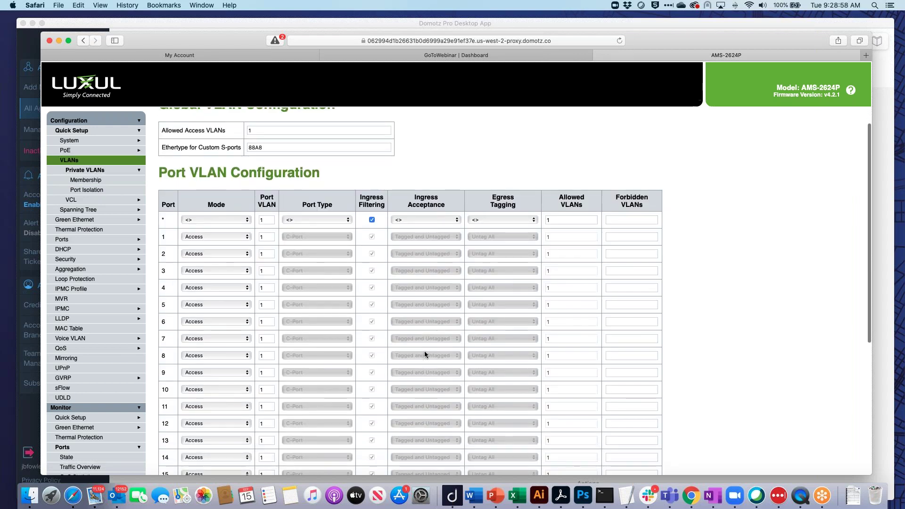
{"action": "scroll", "coordinate": [424, 351], "scroll_direction": "up", "scroll_amount": 5}
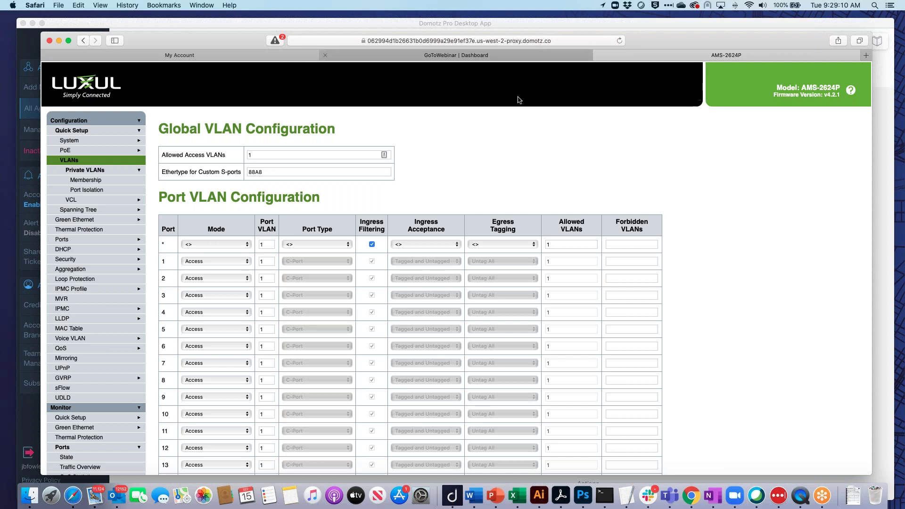
{"action": "left_click", "coordinate": [444, 22]}
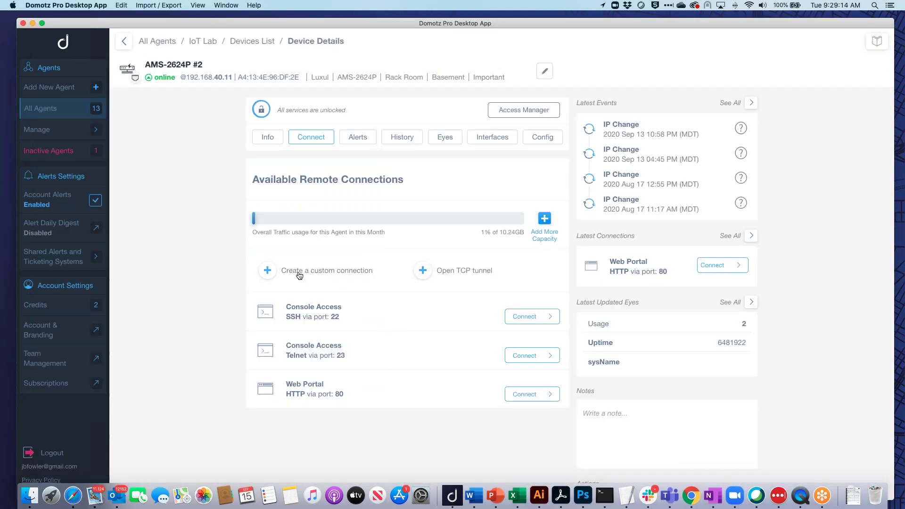
Back out of a custom connection and a TCP tunnel to AMS-2624P #2 without creating either.
{"action": "left_click", "coordinate": [268, 270]}
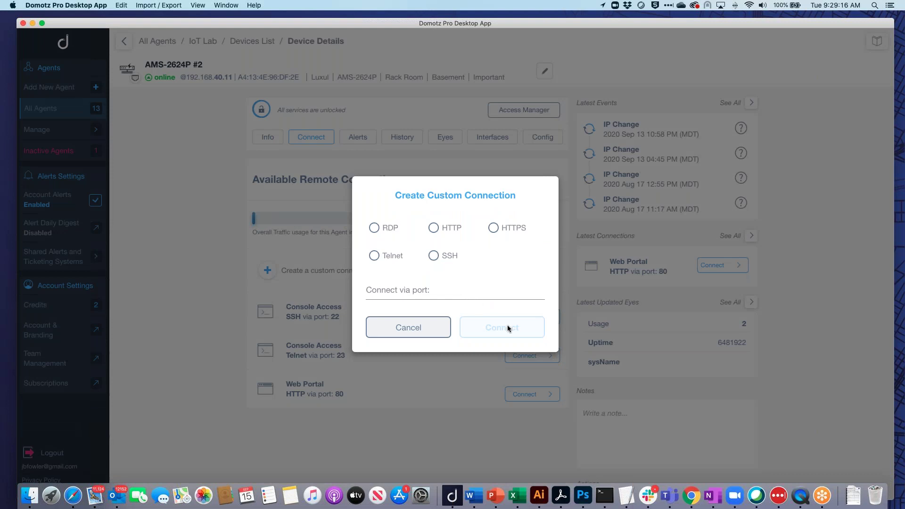
{"action": "left_click", "coordinate": [430, 327]}
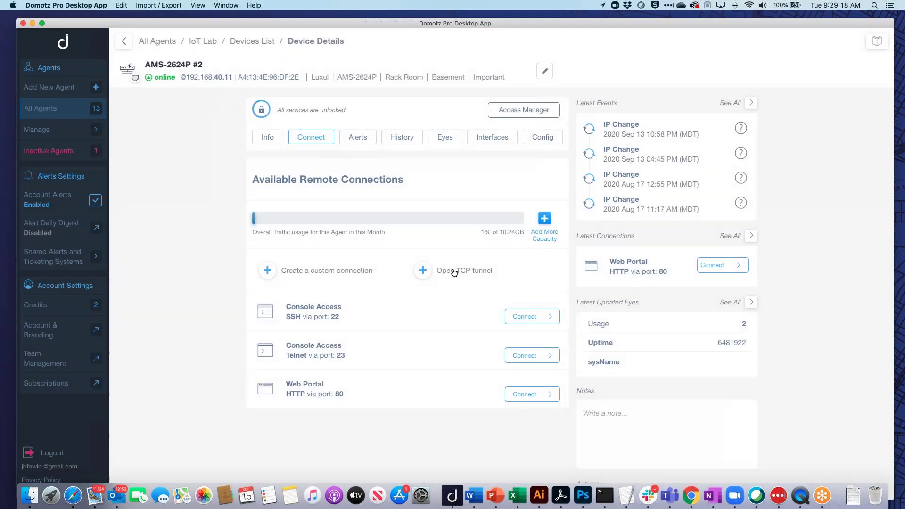
{"action": "left_click", "coordinate": [453, 271]}
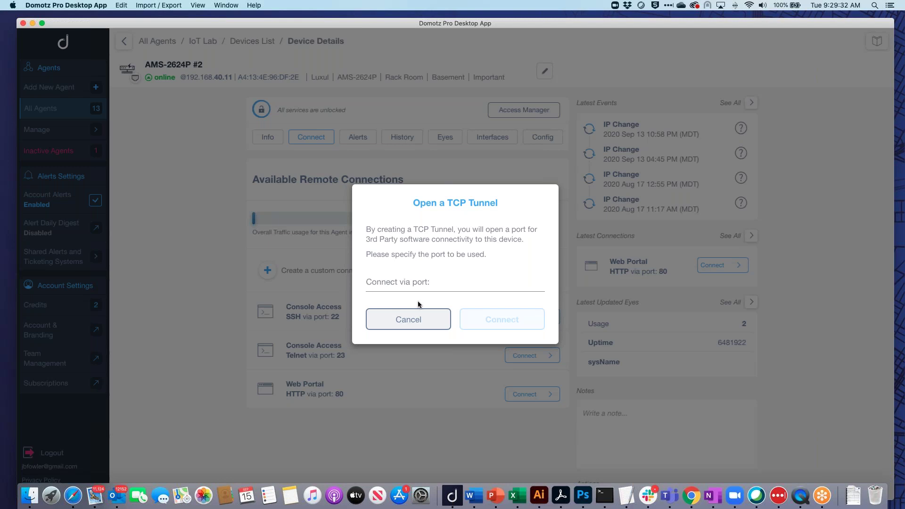
{"action": "left_click", "coordinate": [444, 282]}
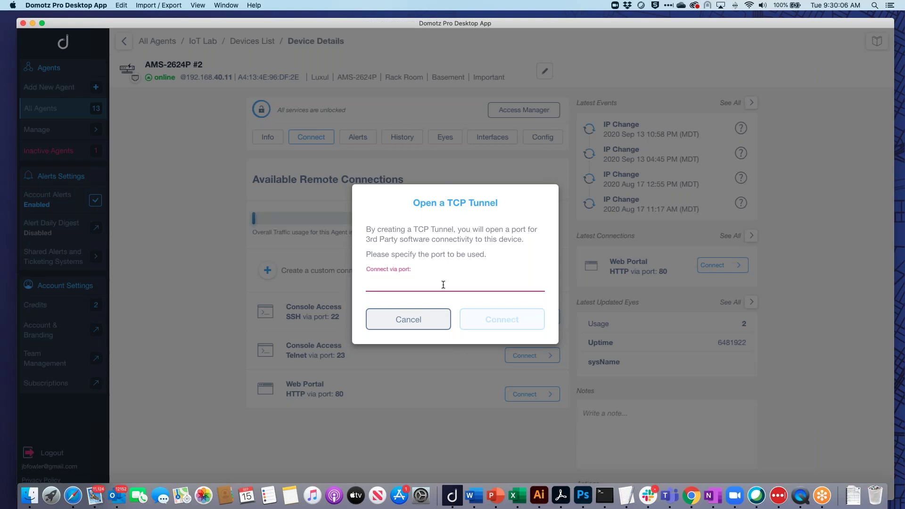
{"action": "left_click", "coordinate": [413, 320]}
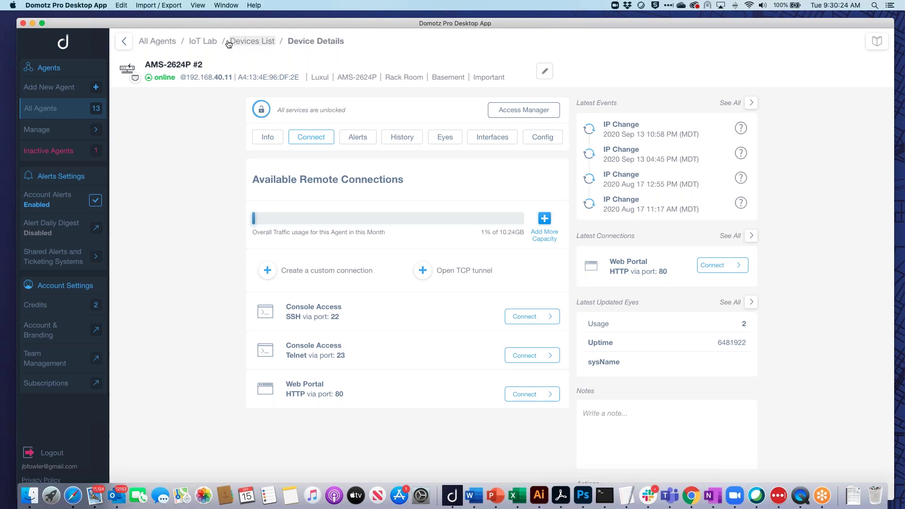
Go from the IoT Lab dashboard to Remote Connections & VPN and its VPN On Demand tab.
{"action": "left_click", "coordinate": [203, 41]}
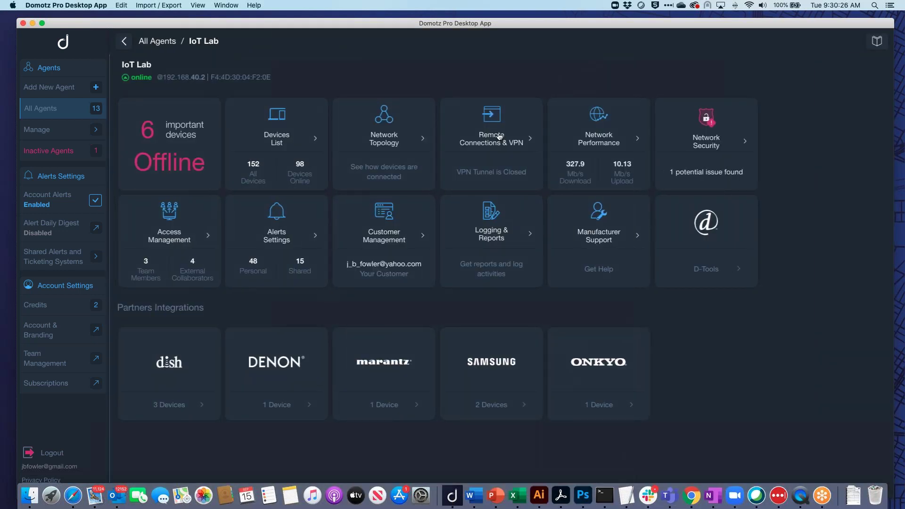
{"action": "left_click", "coordinate": [499, 136]}
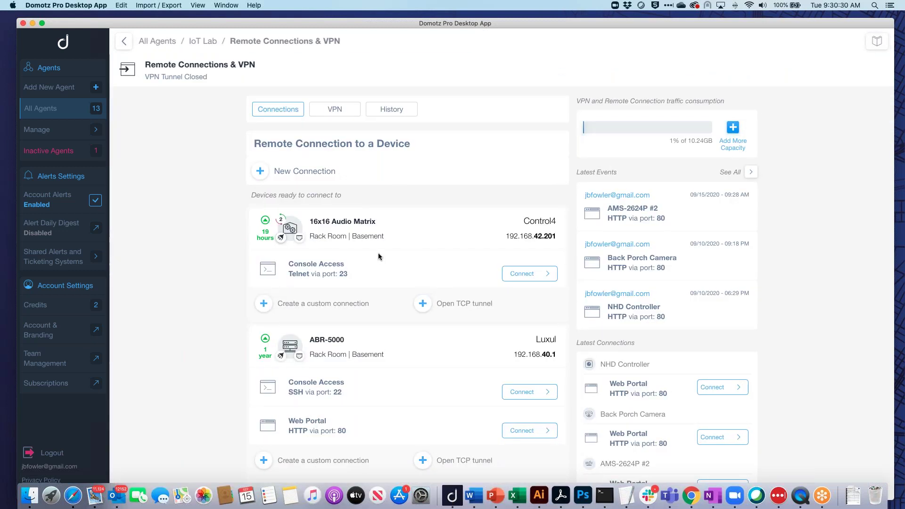
{"action": "scroll", "coordinate": [378, 256], "scroll_direction": "down", "scroll_amount": 3}
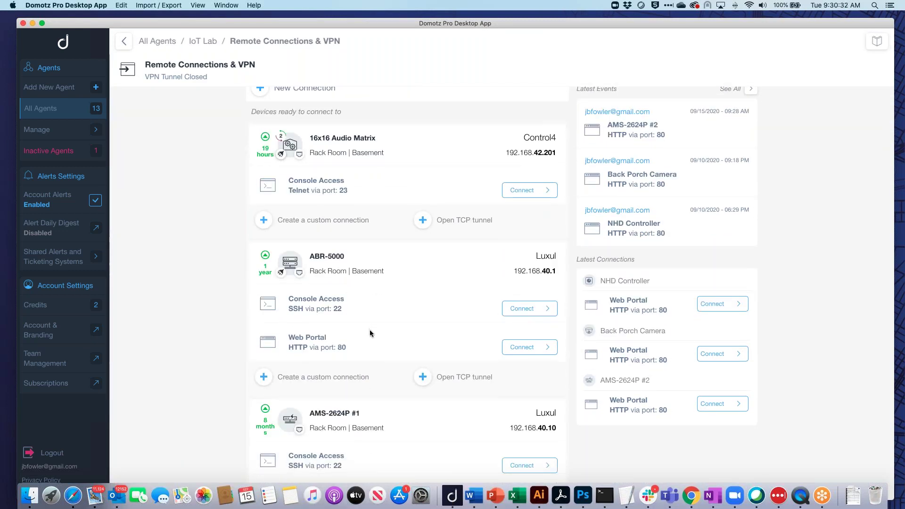
{"action": "scroll", "coordinate": [370, 332], "scroll_direction": "up", "scroll_amount": 3}
{"action": "left_click", "coordinate": [336, 111]}
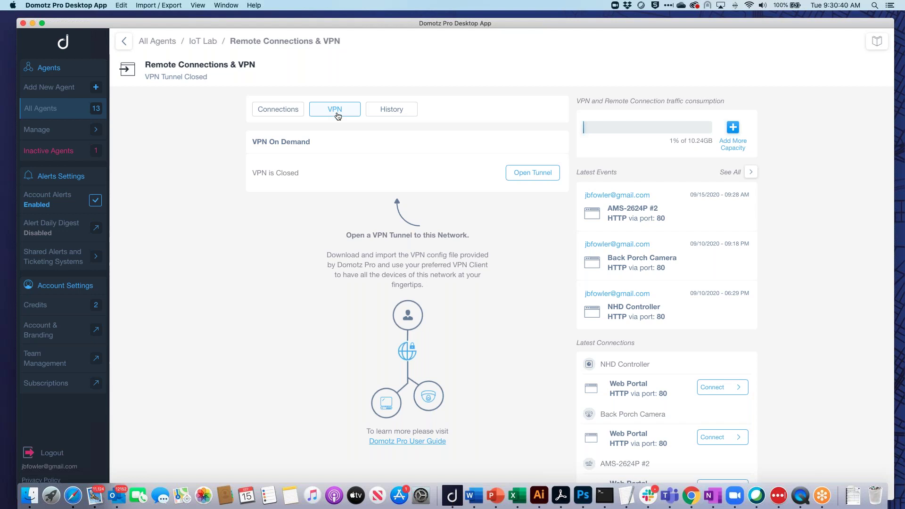
{"action": "left_click", "coordinate": [536, 171]}
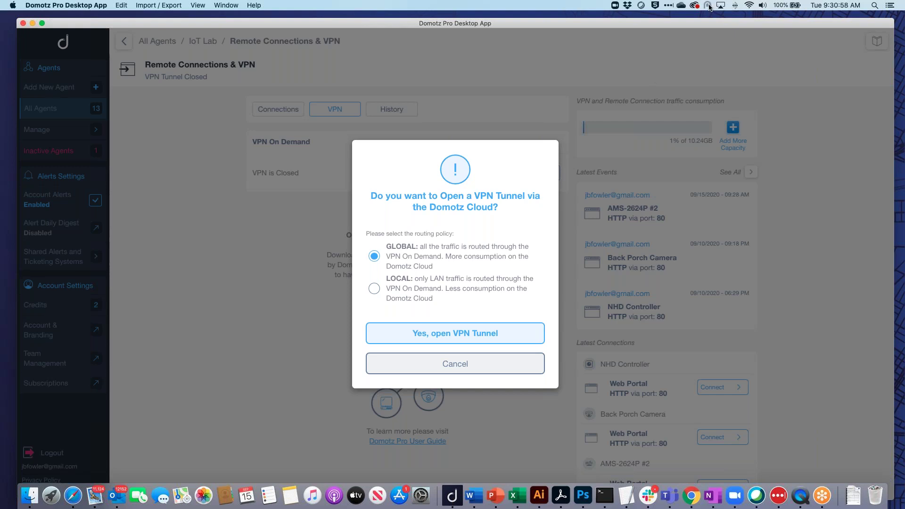
{"action": "left_click", "coordinate": [465, 366]}
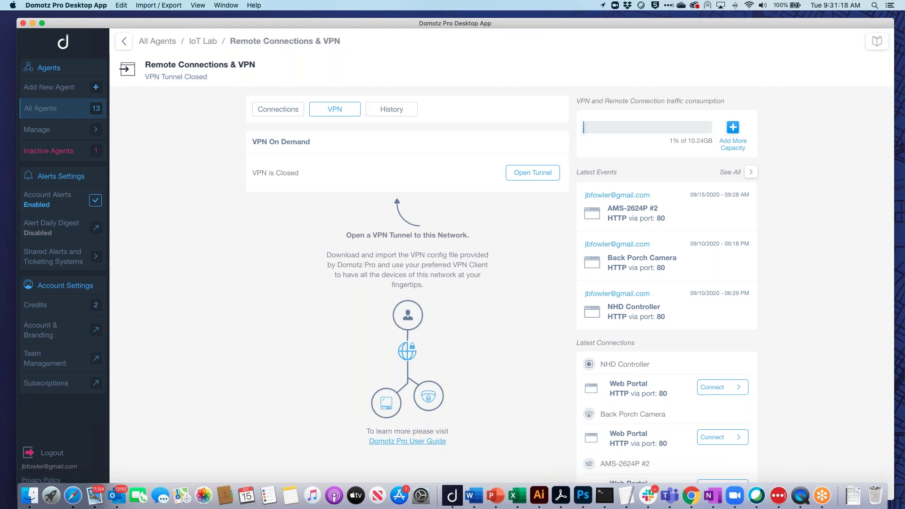
Review IoT Lab's History tab of past HTTP web portal sessions listed by date.
{"action": "left_click", "coordinate": [398, 112]}
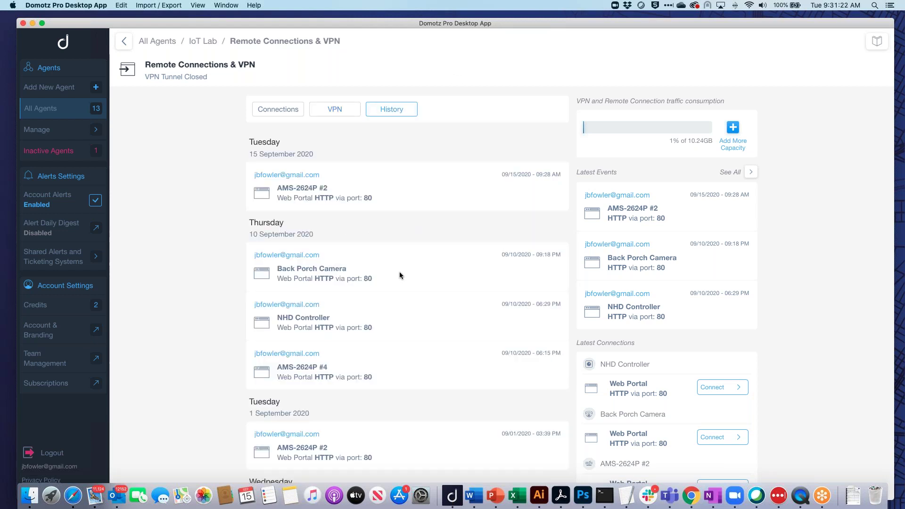
{"action": "scroll", "coordinate": [395, 386], "scroll_direction": "down", "scroll_amount": 5}
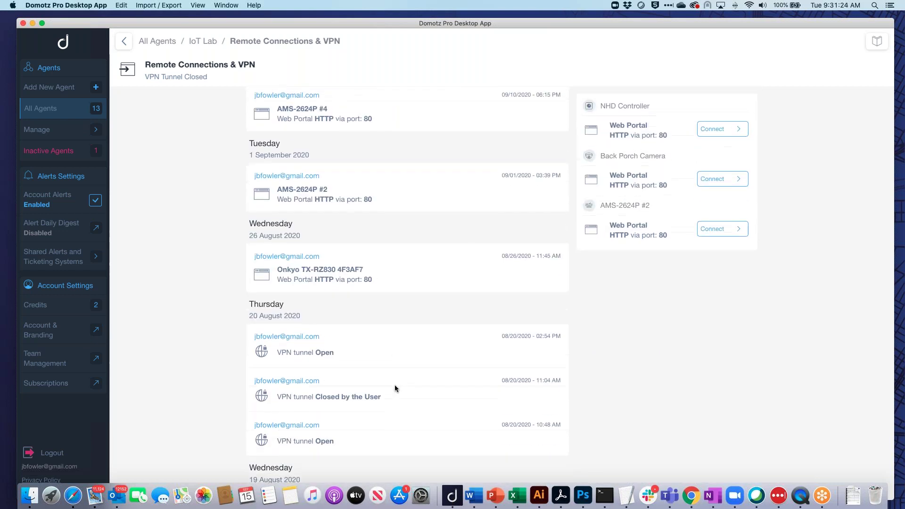
{"action": "scroll", "coordinate": [395, 384], "scroll_direction": "up", "scroll_amount": 5}
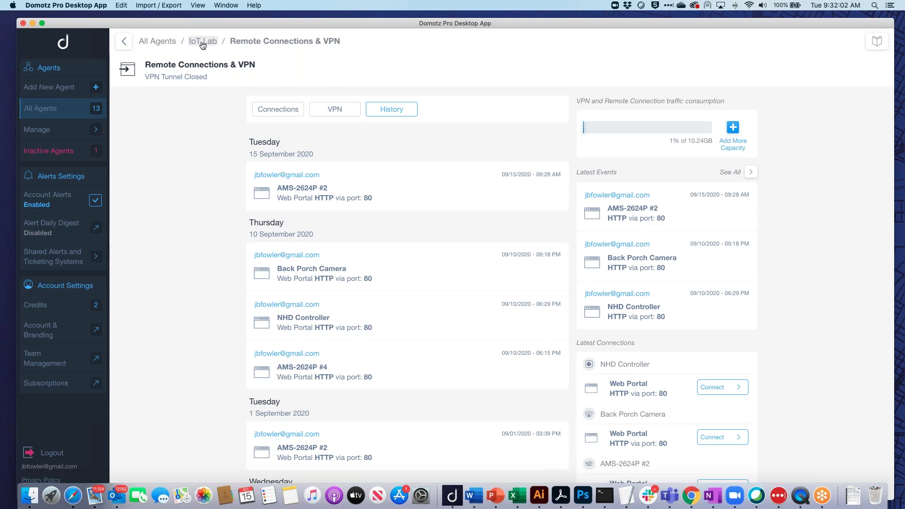
Open IoT Lab's Logging & Reports and browse its log of snapshots, reboots and portal sessions.
{"action": "left_click", "coordinate": [203, 42]}
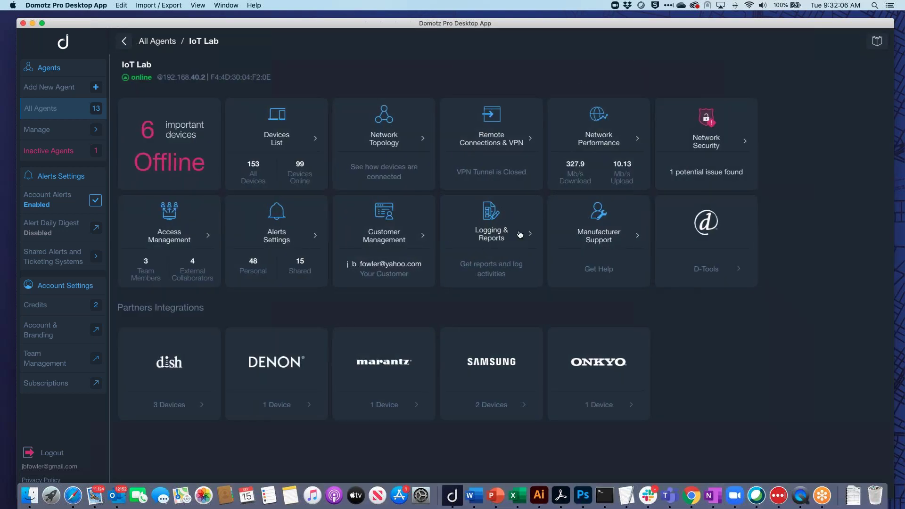
{"action": "left_click", "coordinate": [522, 235]}
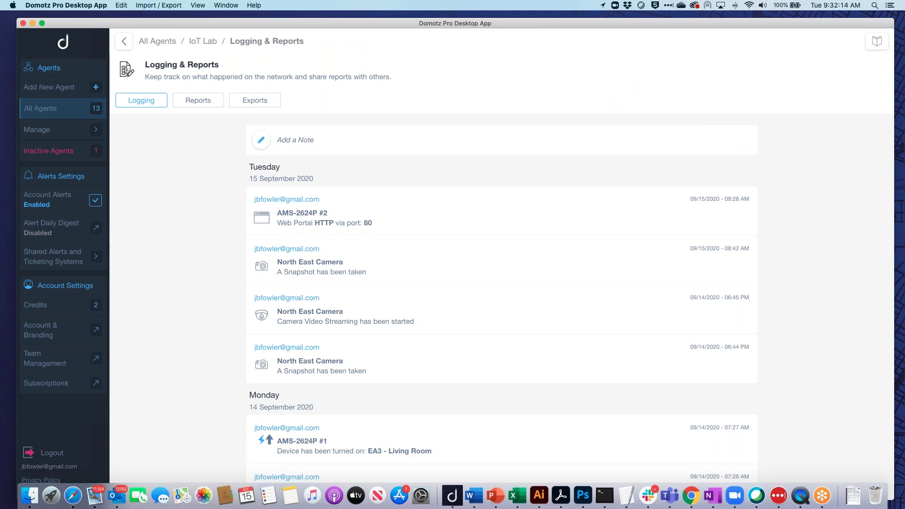
{"action": "scroll", "coordinate": [347, 342], "scroll_direction": "down", "scroll_amount": 15}
{"action": "scroll", "coordinate": [347, 342], "scroll_direction": "down", "scroll_amount": 5}
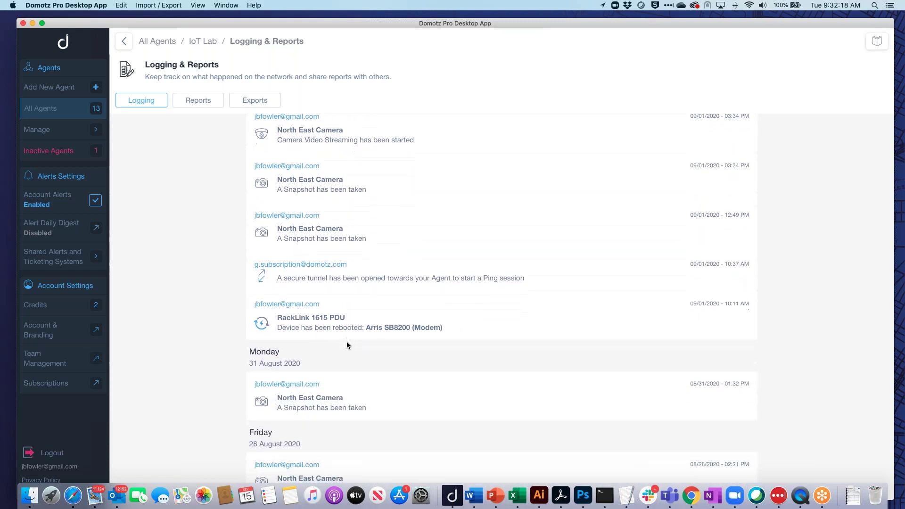
{"action": "scroll", "coordinate": [346, 344], "scroll_direction": "down", "scroll_amount": 1}
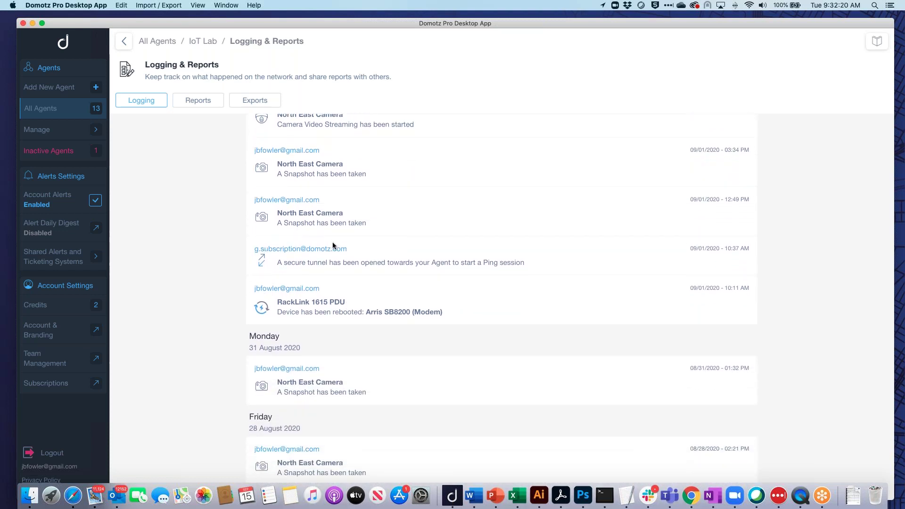
{"action": "scroll", "coordinate": [335, 249], "scroll_direction": "up", "scroll_amount": 2}
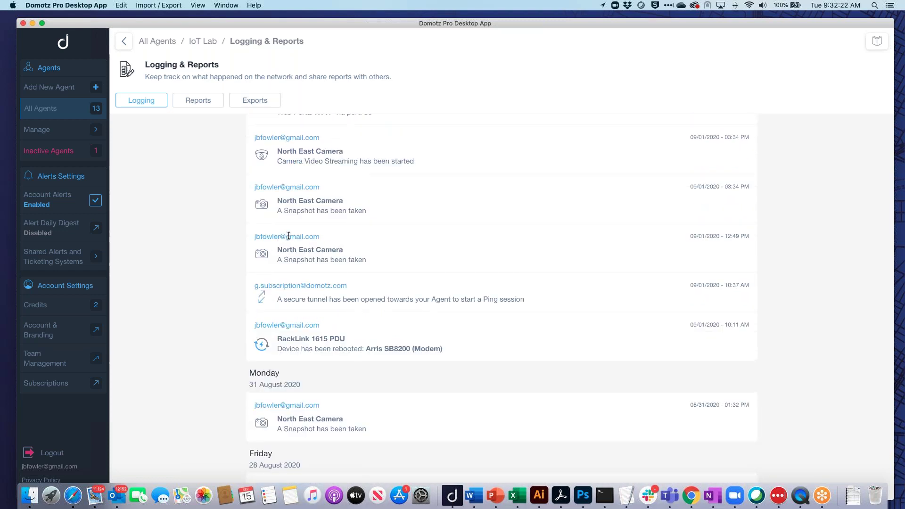
{"action": "scroll", "coordinate": [300, 202], "scroll_direction": "up", "scroll_amount": 2}
{"action": "scroll", "coordinate": [301, 201], "scroll_direction": "up", "scroll_amount": 6}
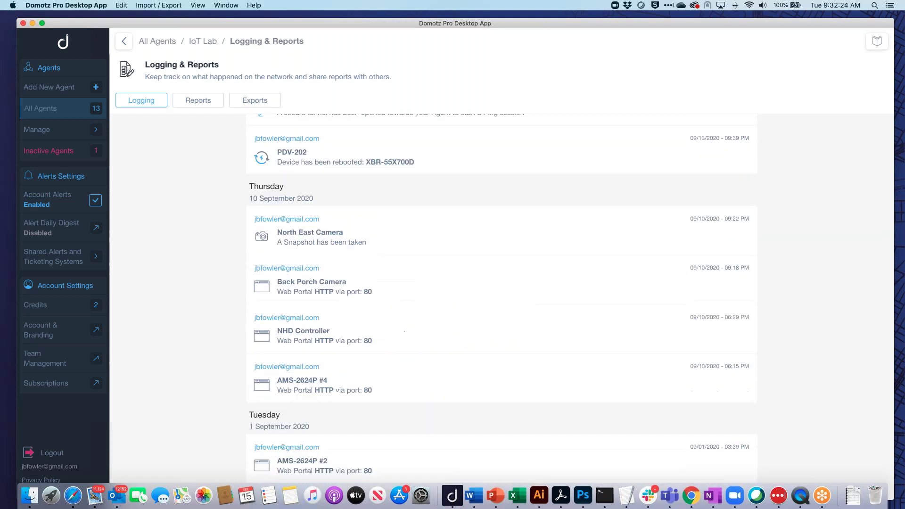
{"action": "scroll", "coordinate": [501, 299], "scroll_direction": "down", "scroll_amount": 3}
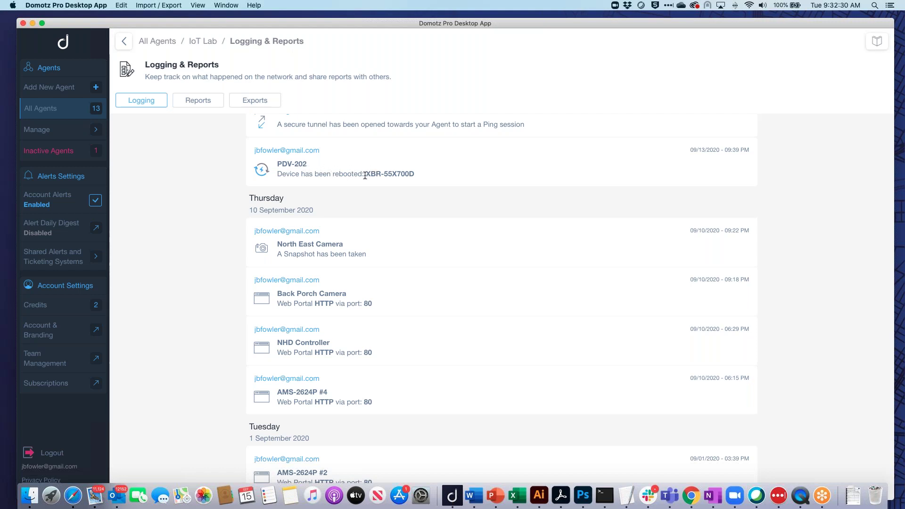
{"action": "scroll", "coordinate": [365, 176], "scroll_direction": "up", "scroll_amount": 3}
{"action": "scroll", "coordinate": [364, 175], "scroll_direction": "up", "scroll_amount": 3}
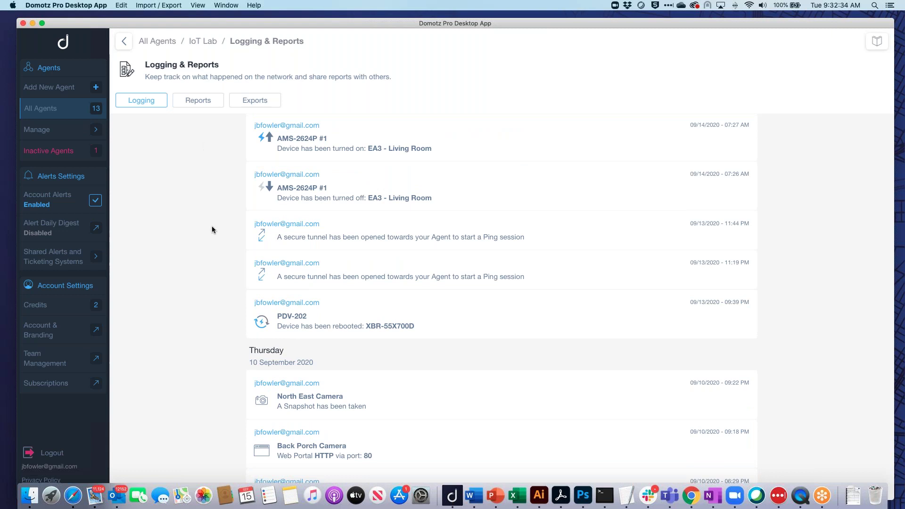
{"action": "scroll", "coordinate": [213, 245], "scroll_direction": "up", "scroll_amount": 1}
{"action": "scroll", "coordinate": [213, 245], "scroll_direction": "up", "scroll_amount": 10}
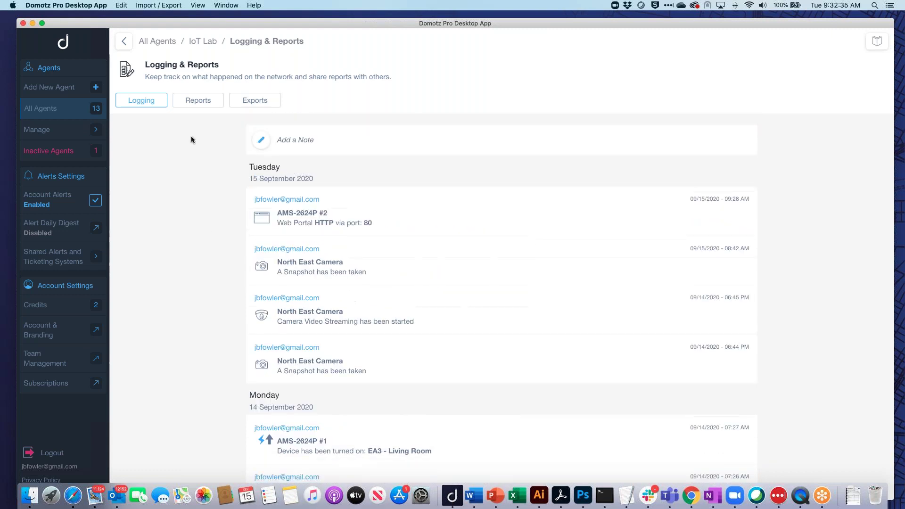
Look over the network report settings on the Reports tab.
{"action": "left_click", "coordinate": [197, 104]}
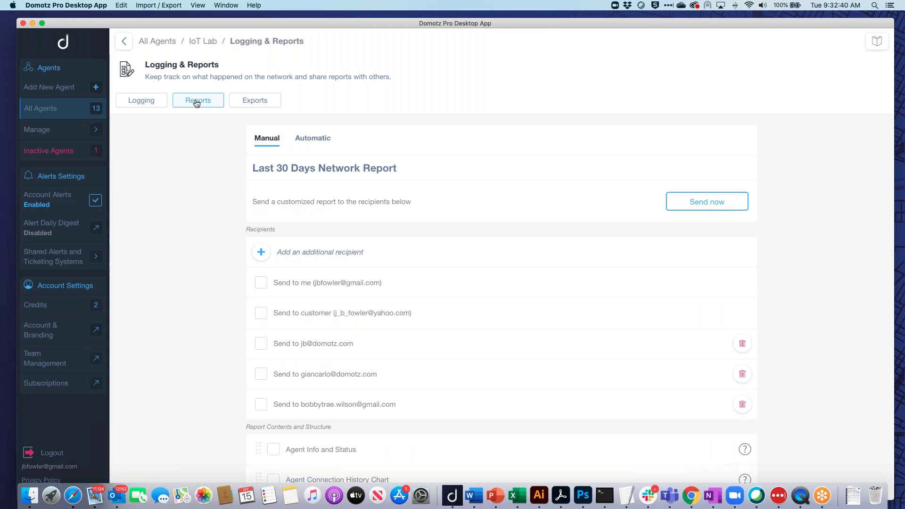
{"action": "scroll", "coordinate": [211, 286], "scroll_direction": "down", "scroll_amount": 5}
{"action": "scroll", "coordinate": [211, 287], "scroll_direction": "up", "scroll_amount": 3}
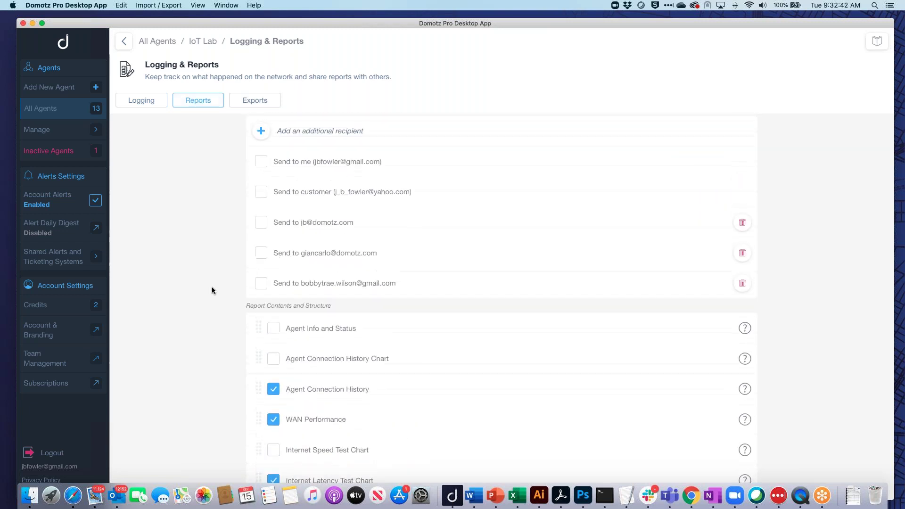
{"action": "scroll", "coordinate": [212, 290], "scroll_direction": "up", "scroll_amount": 3}
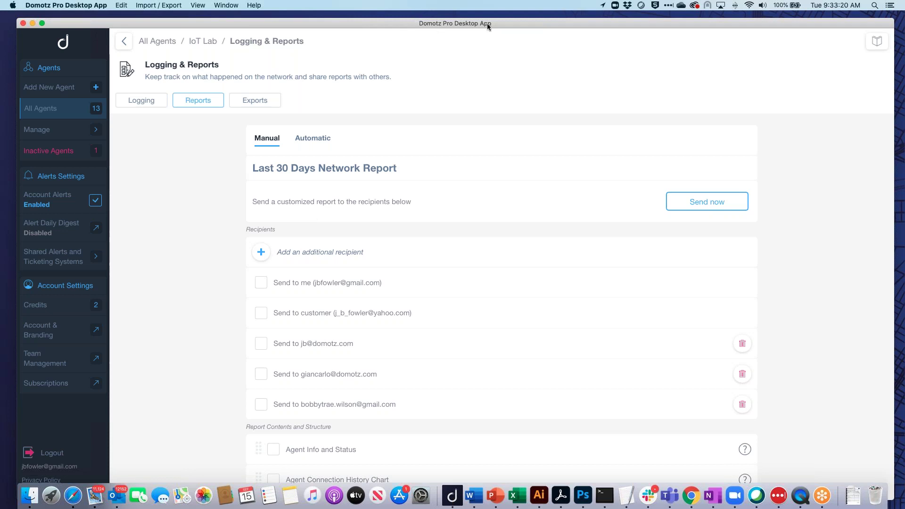
Move the Domotz window to another display, close Safari, and present the Recovery Paradox slide.
{"action": "left_click_drag", "start_coordinate": [524, 24], "coordinate": [0, 83]}
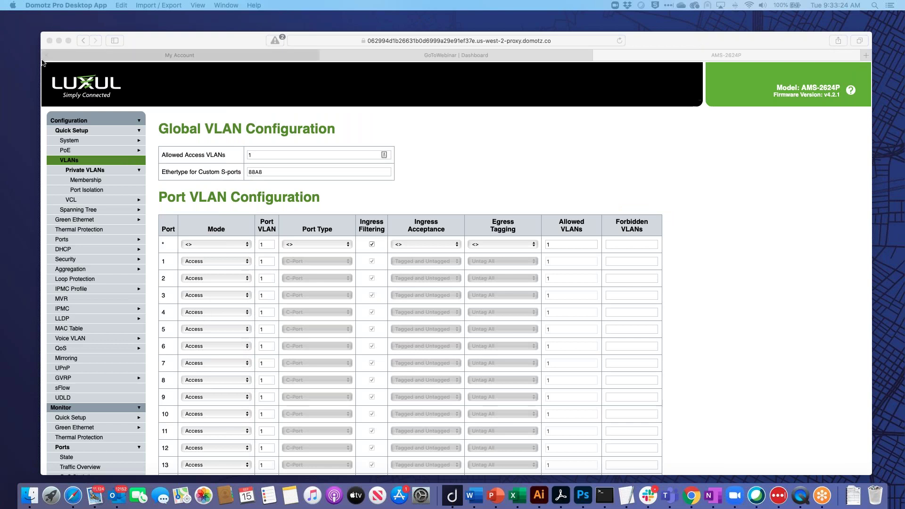
{"action": "left_click", "coordinate": [49, 40]}
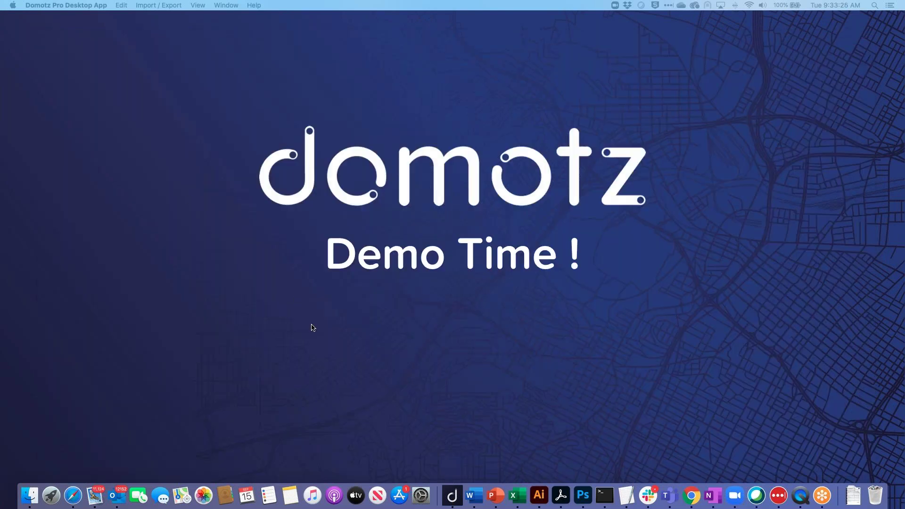
{"action": "left_click", "coordinate": [311, 328]}
{"action": "left_click", "coordinate": [311, 328]}
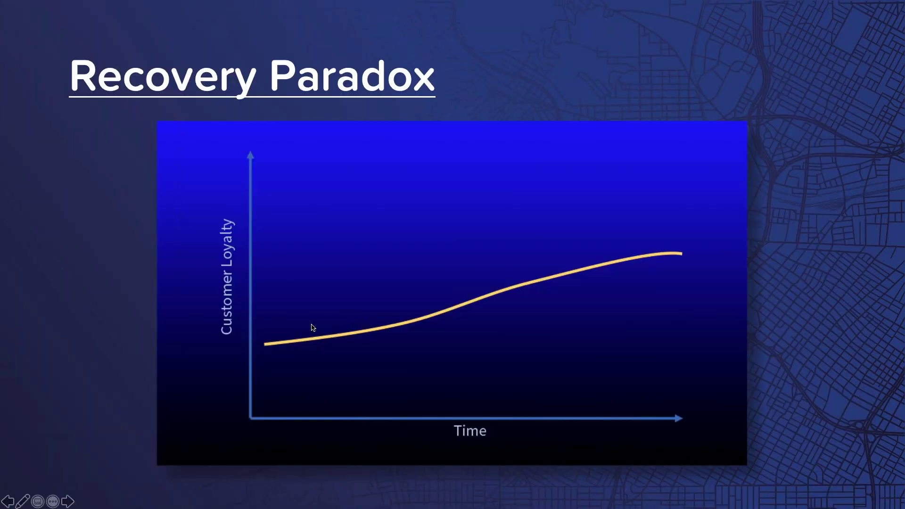